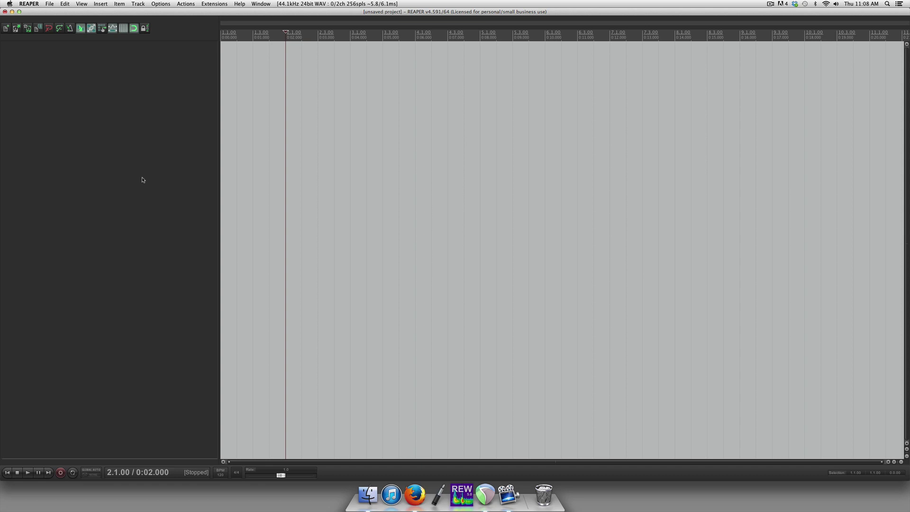
# Create a new track and add the VSTi Kontakt 4 (64 out) instrument to it.
pyautogui.doubleClick(142, 180)
pyautogui.click(195, 62)
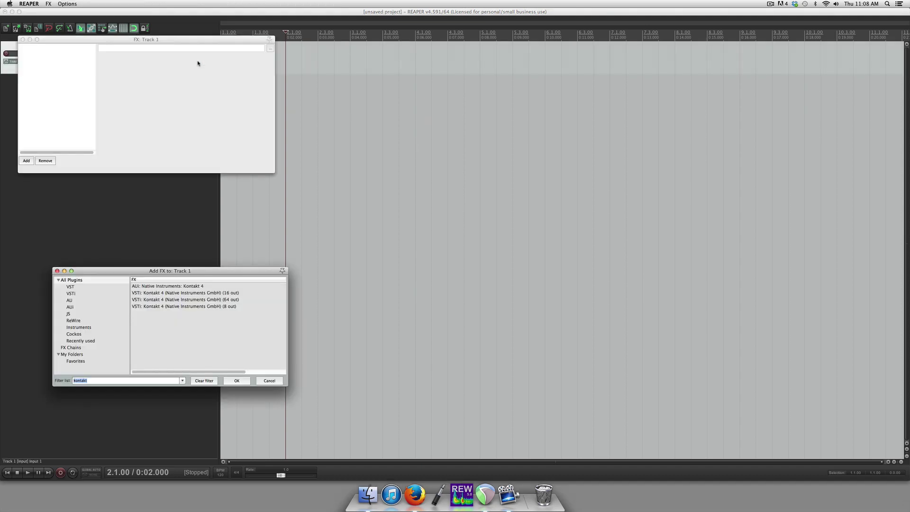
pyautogui.write('kontakt')
pyautogui.click(219, 299)
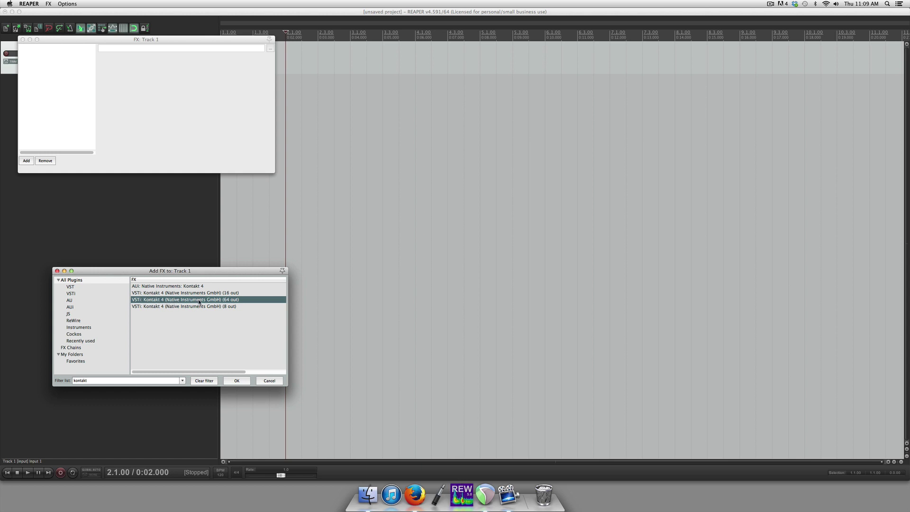
pyautogui.doubleClick(221, 301)
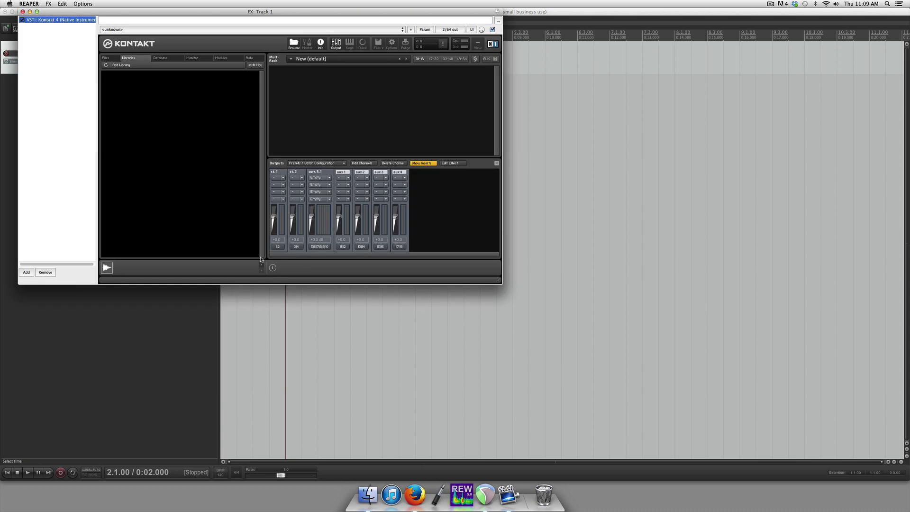
# Load the recent Naked_Drums_Metal_Shells_v101 multi into Kontakt, dismissing the missing-samples warning.
pyautogui.click(377, 44)
pyautogui.moveTo(392, 72)
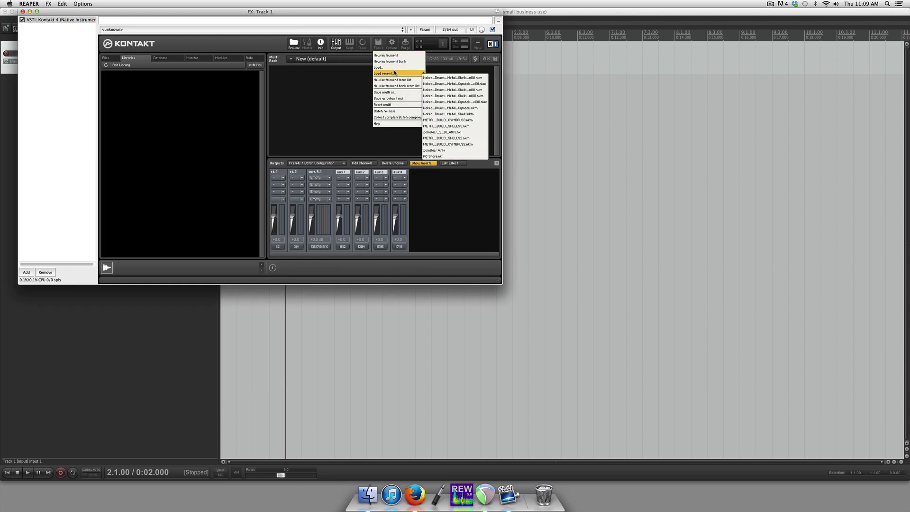
pyautogui.click(458, 77)
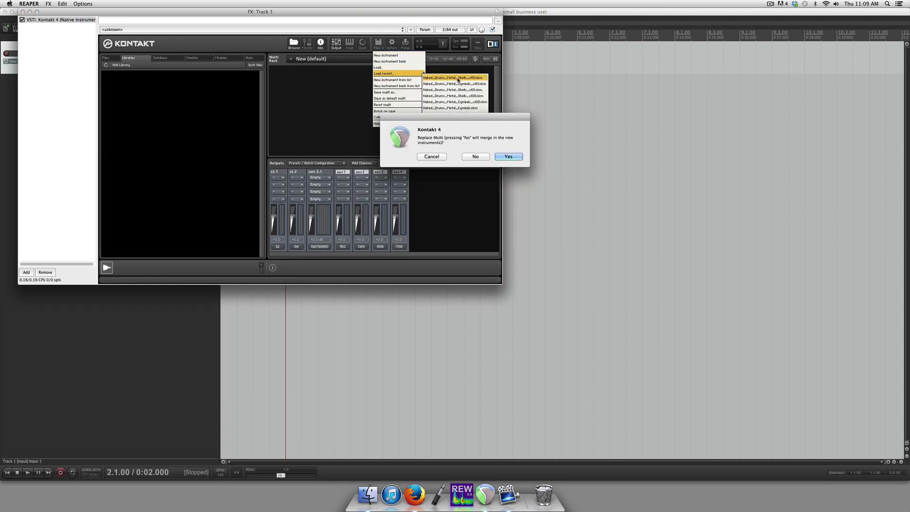
pyautogui.click(508, 157)
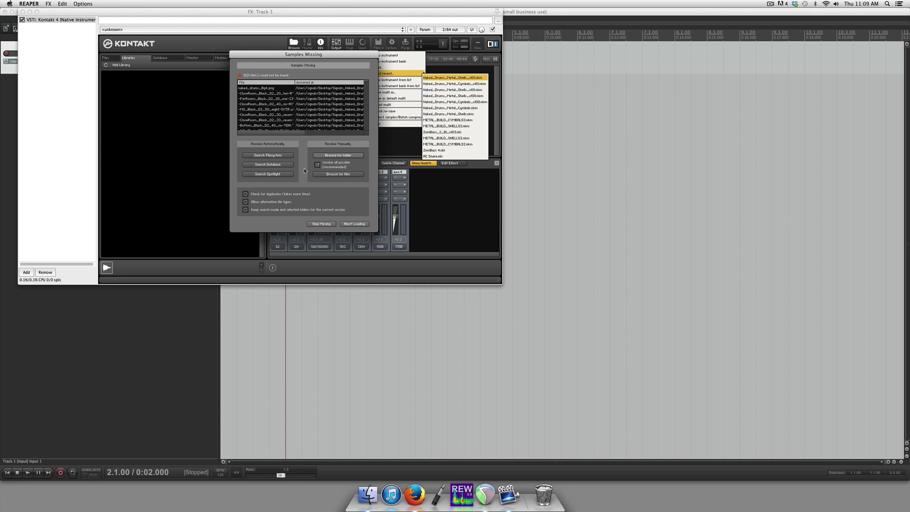
pyautogui.click(267, 175)
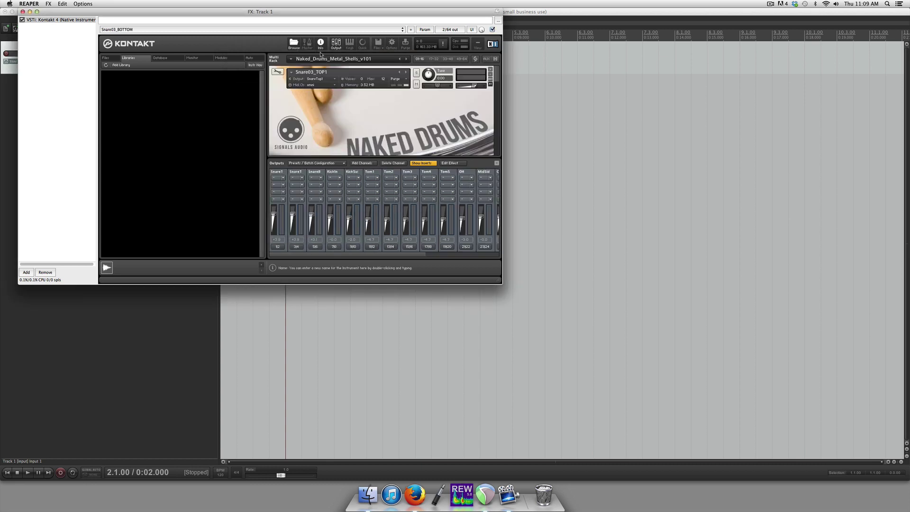
pyautogui.moveTo(338, 17); pyautogui.dragTo(640, 95)
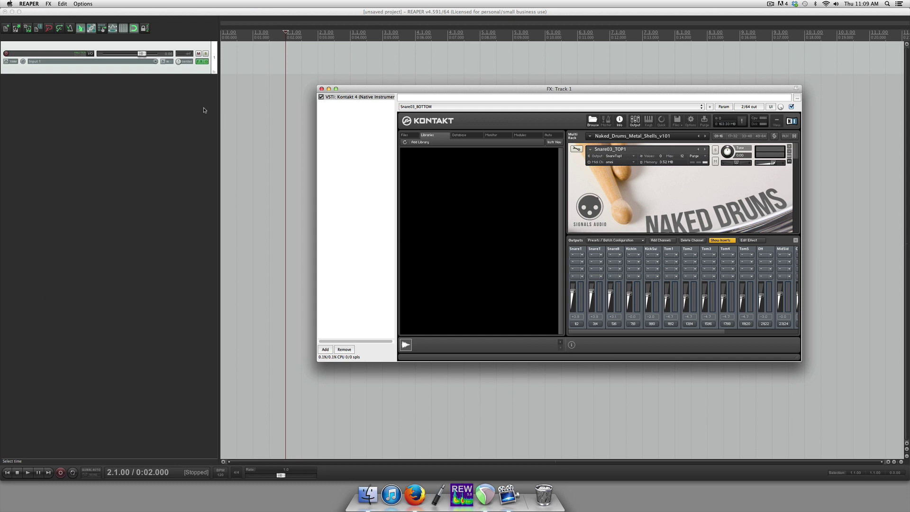
# Name the first track 'Shells' and add a second track named 'Cymbals'.
pyautogui.click(62, 56)
pyautogui.doubleClick(62, 56)
pyautogui.write('Shells')
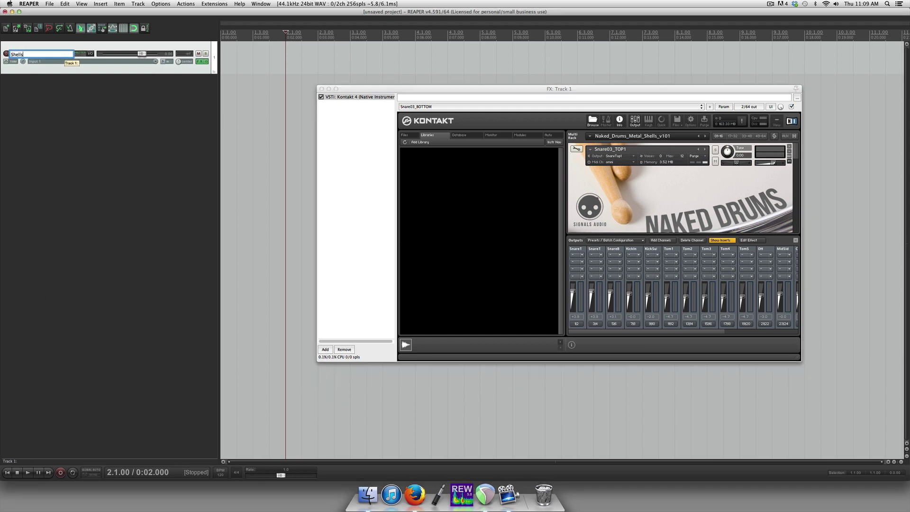
pyautogui.press('Return')
pyautogui.doubleClick(141, 87)
pyautogui.doubleClick(61, 87)
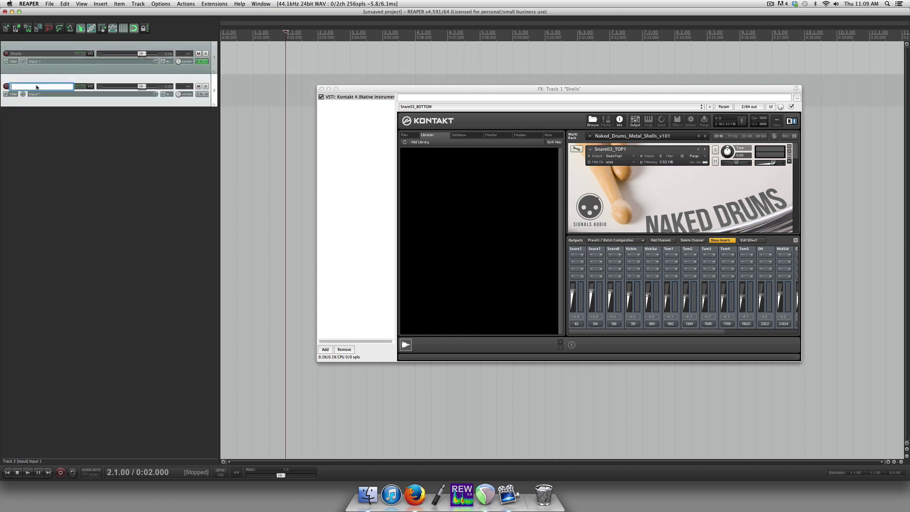
pyautogui.write('Cymbals')
pyautogui.press('Return')
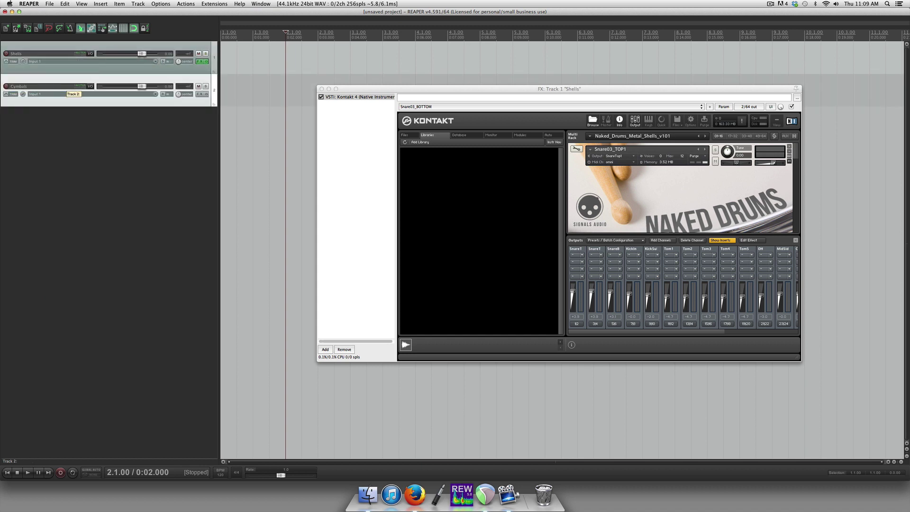
# Put Kontakt 4 (64 out) on Cymbals and load the recent Naked_Drums_Metal_Cymbals_v101 multi.
pyautogui.click(202, 94)
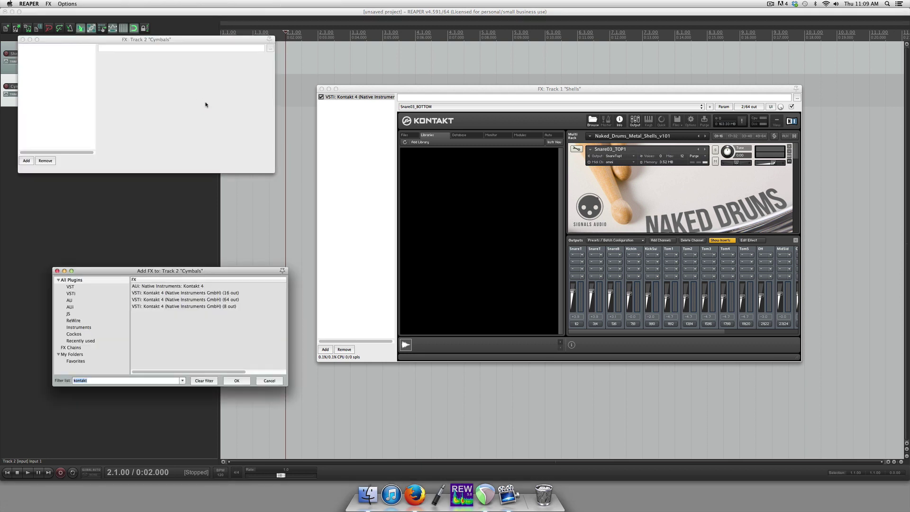
pyautogui.doubleClick(194, 300)
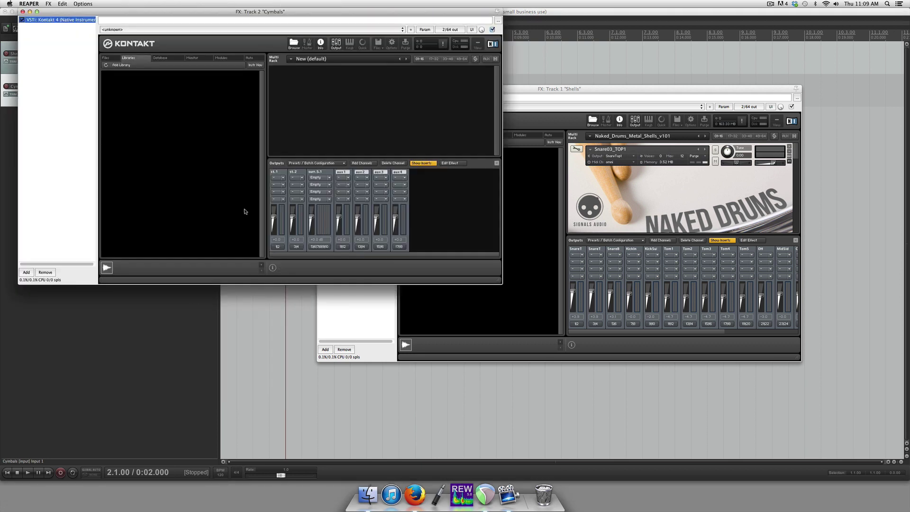
pyautogui.click(378, 43)
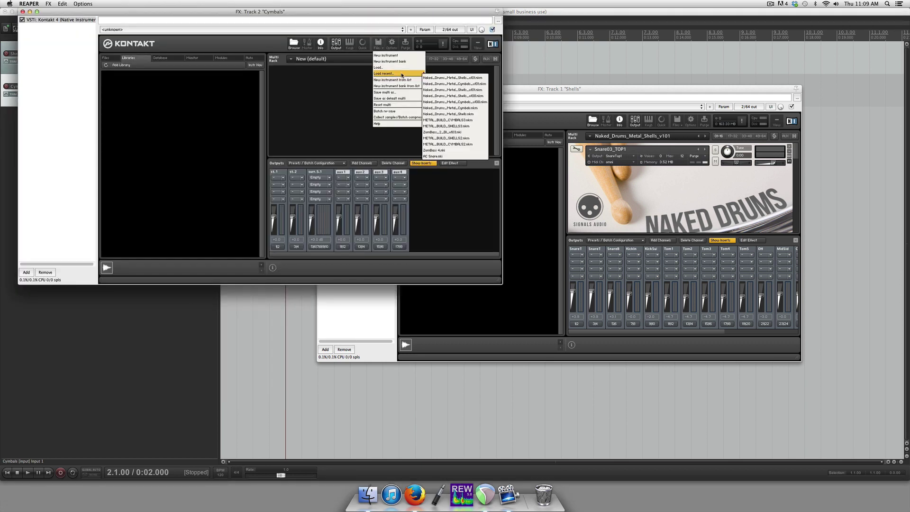
pyautogui.moveTo(403, 74)
pyautogui.click(433, 85)
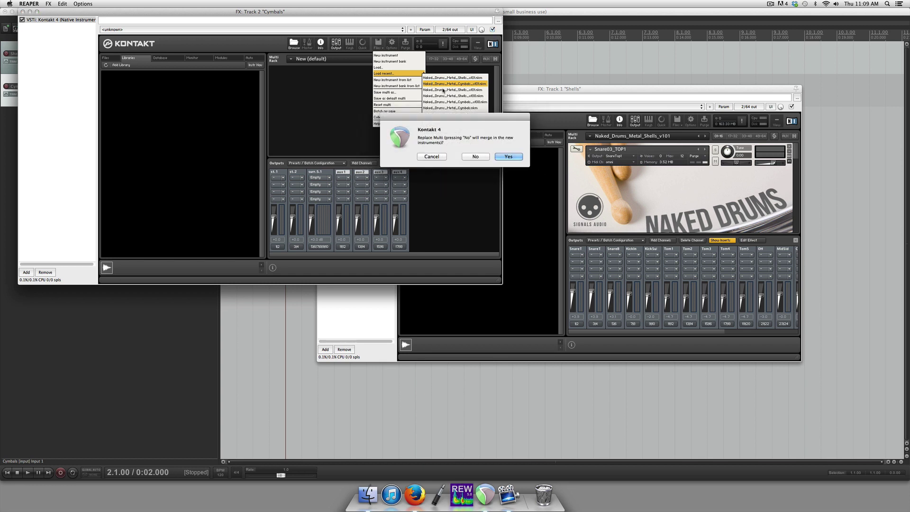
pyautogui.click(508, 156)
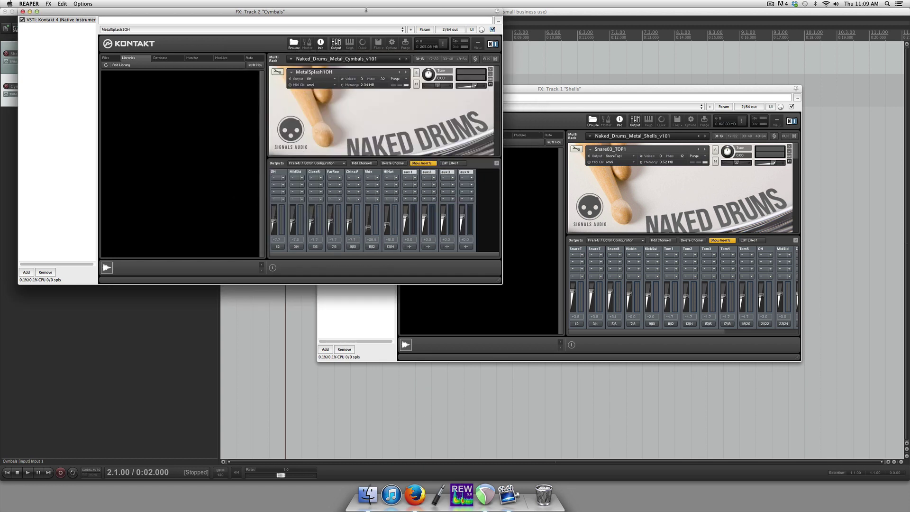
pyautogui.moveTo(366, 11); pyautogui.dragTo(352, 137)
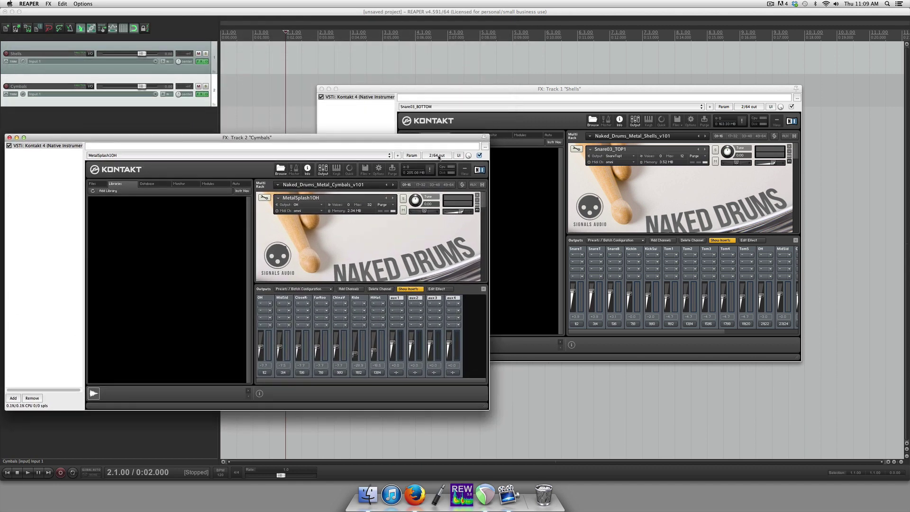
# Expand the Cymbals Kontakt output pins to 20 channels mapped one-to-one to track channels.
pyautogui.click(437, 155)
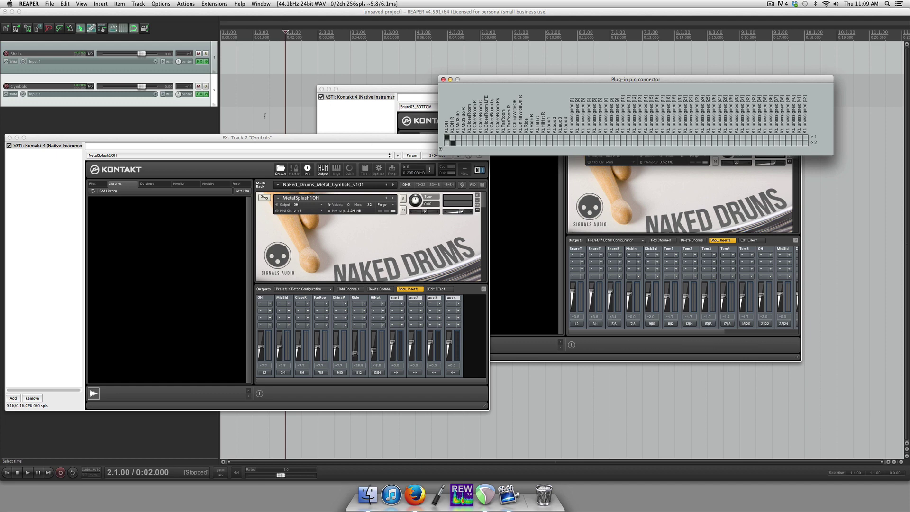
pyautogui.click(440, 149)
pyautogui.click(440, 149)
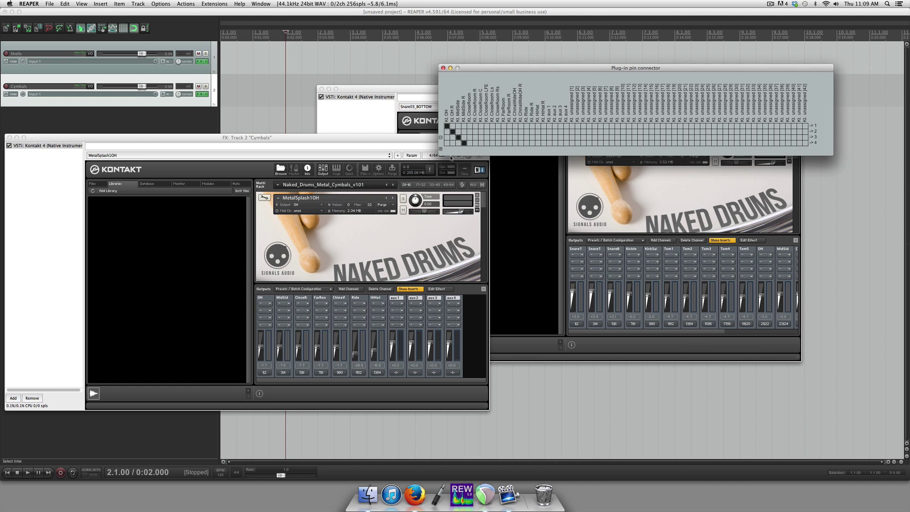
pyautogui.click(440, 149)
pyautogui.click(440, 149)
pyautogui.click(440, 149)
pyautogui.click(440, 149)
pyautogui.click(440, 149)
pyautogui.click(441, 149)
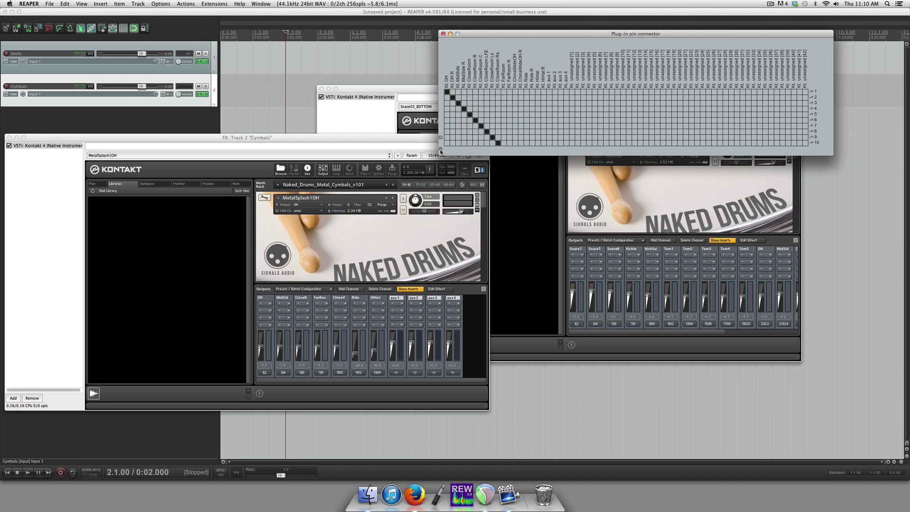
pyautogui.click(440, 149)
pyautogui.click(441, 148)
pyautogui.click(441, 151)
pyautogui.click(440, 151)
pyautogui.click(441, 156)
pyautogui.click(440, 156)
pyautogui.click(442, 162)
pyautogui.click(442, 162)
pyautogui.click(443, 167)
pyautogui.click(443, 167)
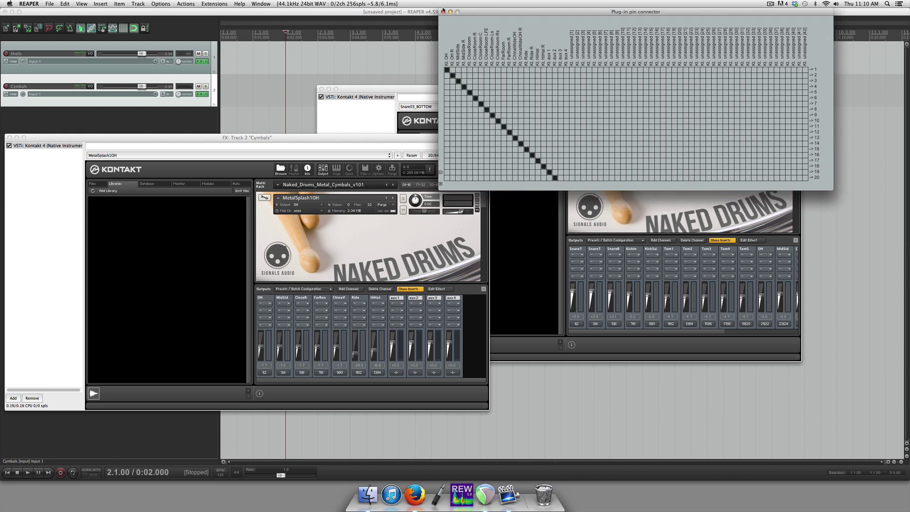
pyautogui.click(443, 12)
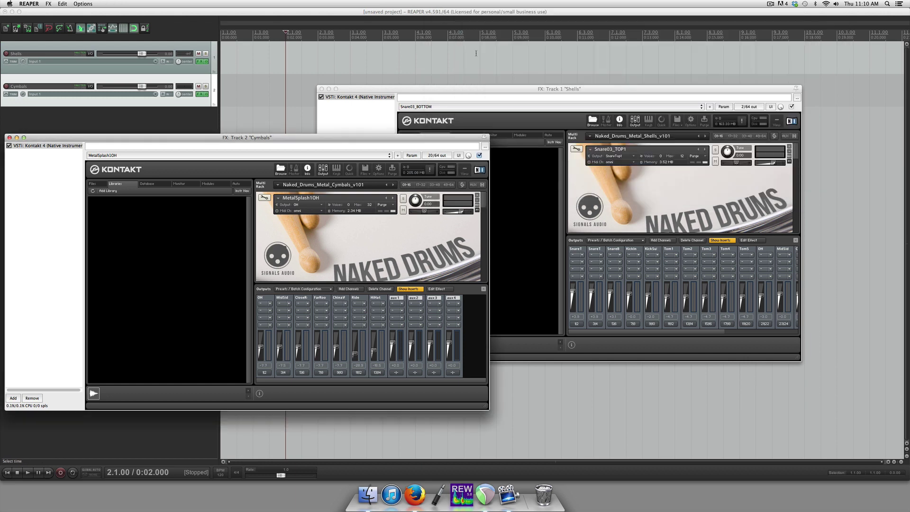
# Expand the Shells Kontakt output pins from 2 to 28 track channels.
pyautogui.click(729, 91)
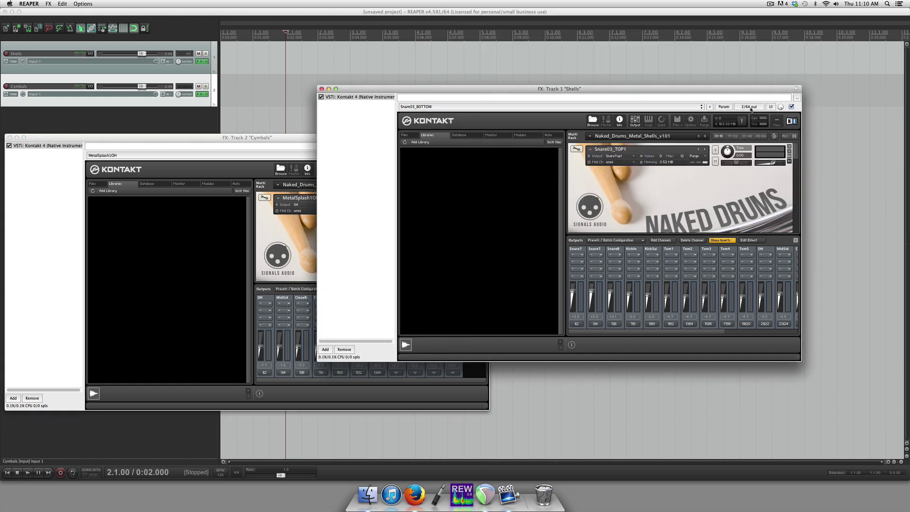
pyautogui.click(748, 109)
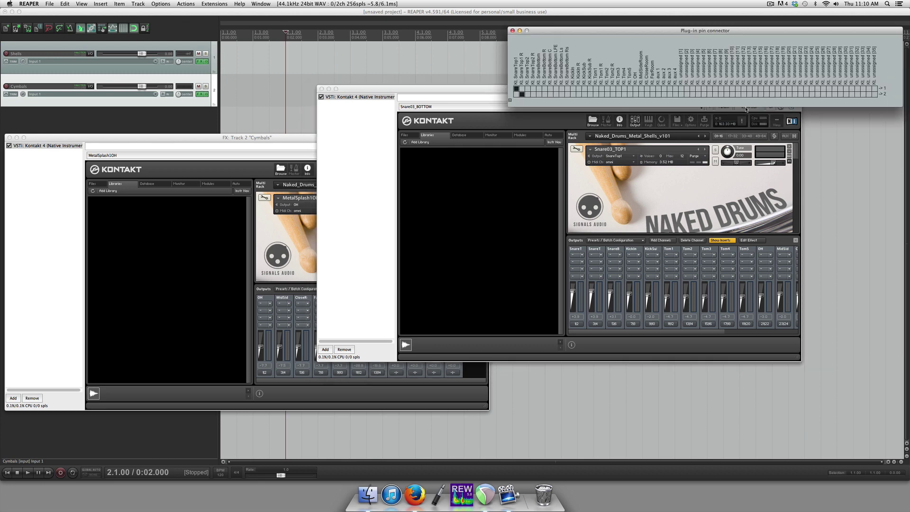
pyautogui.click(509, 100)
pyautogui.click(510, 100)
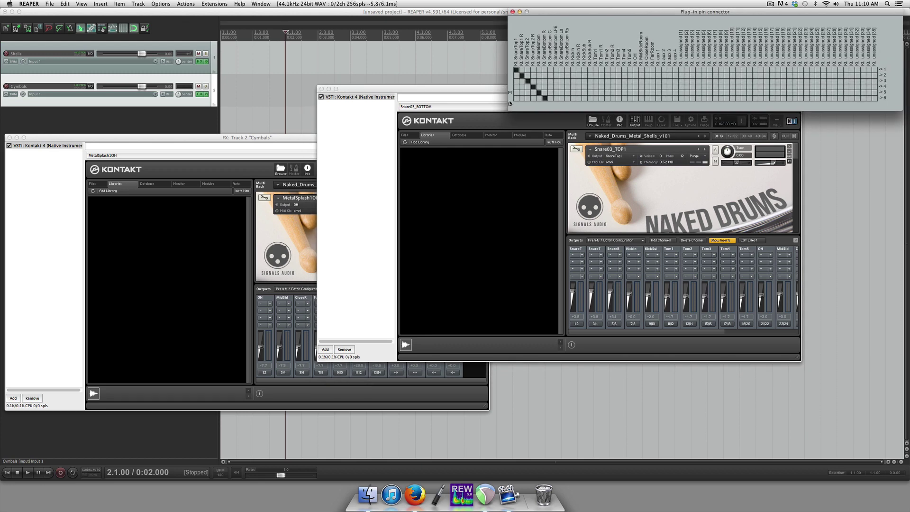
pyautogui.click(510, 104)
pyautogui.click(510, 115)
pyautogui.click(509, 127)
pyautogui.click(510, 138)
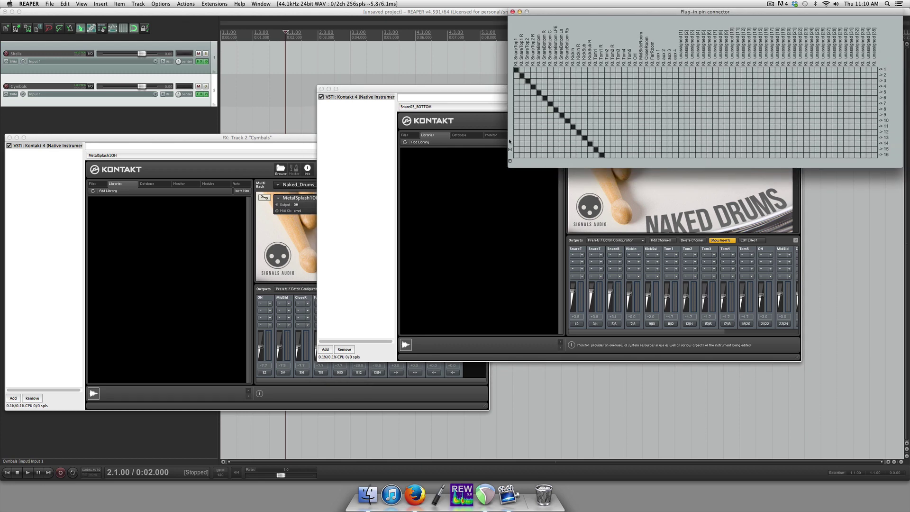
pyautogui.click(510, 149)
pyautogui.click(511, 161)
pyautogui.click(511, 166)
pyautogui.doubleClick(511, 184)
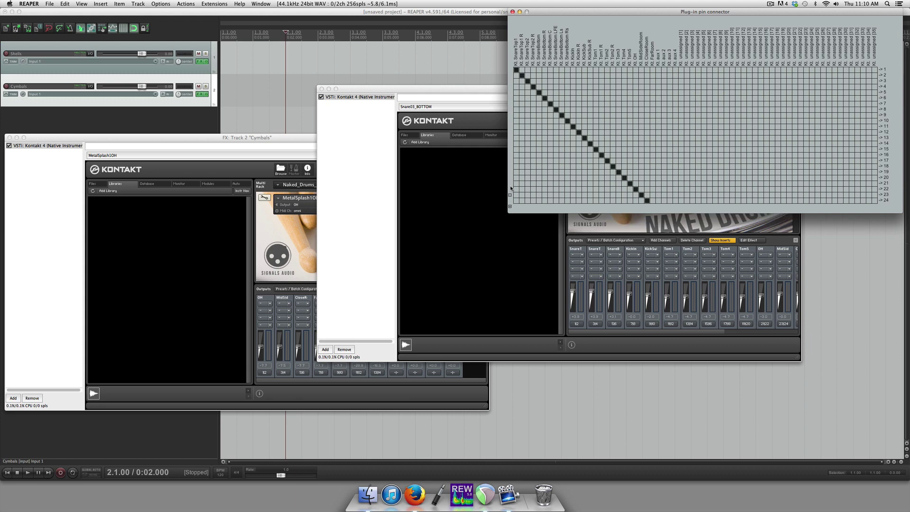
pyautogui.doubleClick(510, 207)
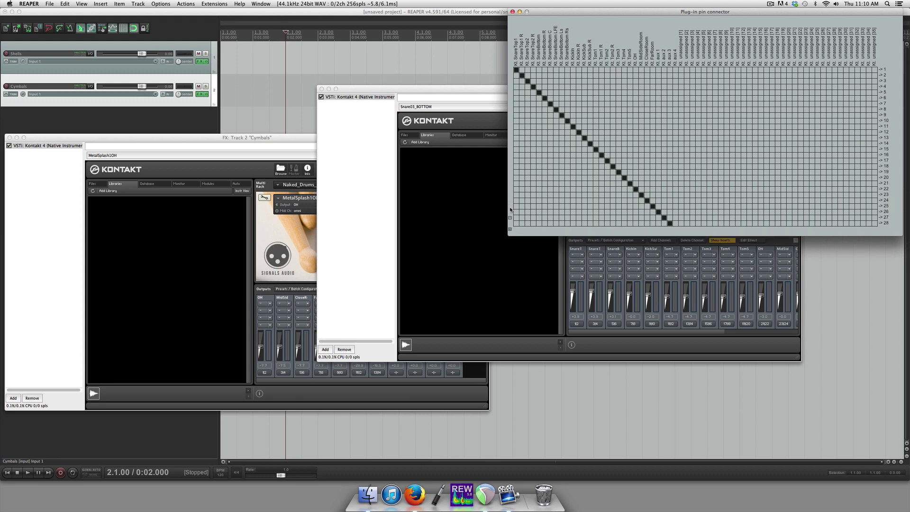
# Add a new top track named 'Midi' and draw an empty MIDI item on it.
pyautogui.click(512, 11)
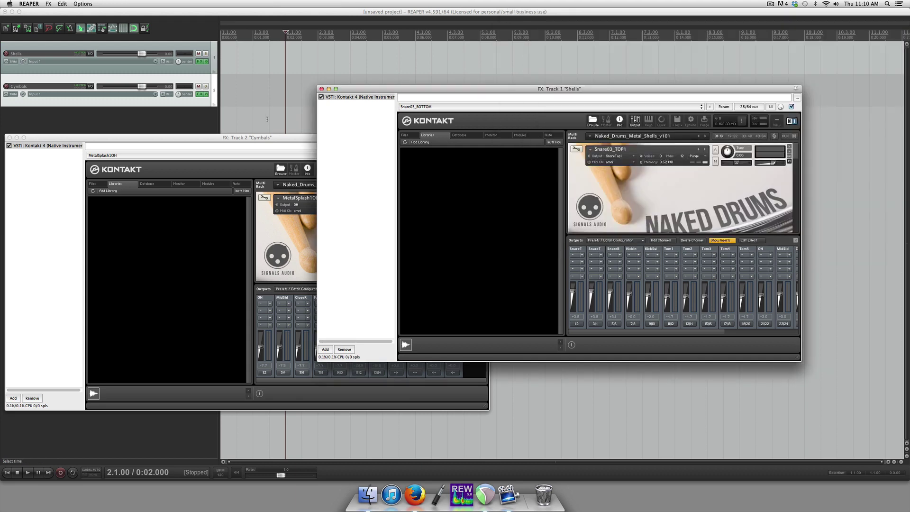
pyautogui.moveTo(266, 138); pyautogui.dragTo(485, 151)
pyautogui.click(41, 51)
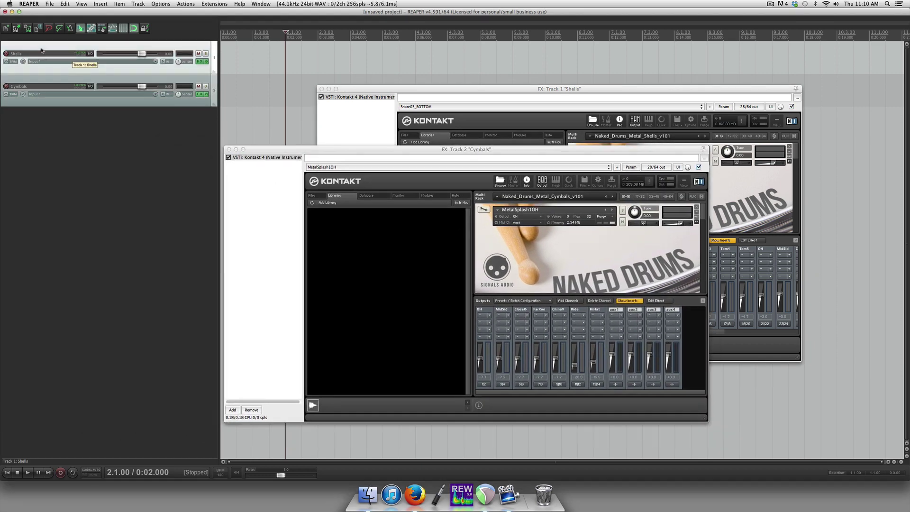
pyautogui.press('super+t')
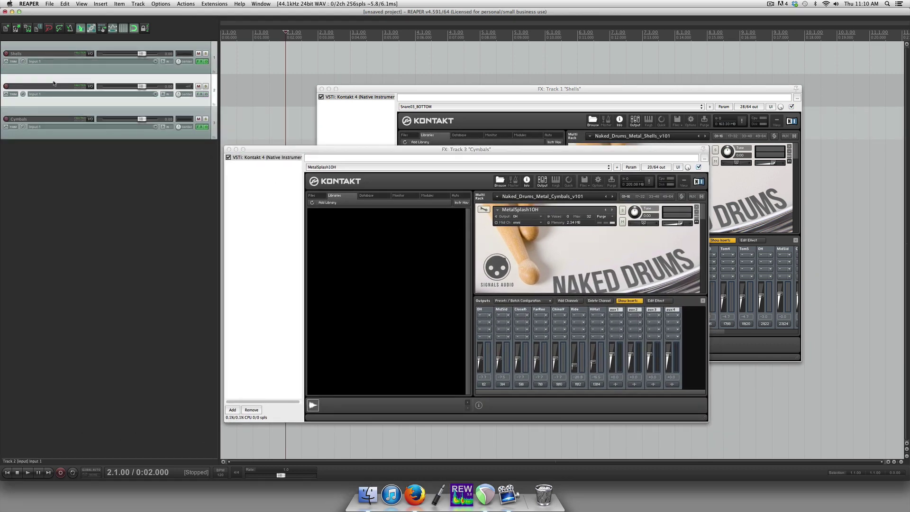
pyautogui.moveTo(62, 44); pyautogui.dragTo(60, 46)
pyautogui.doubleClick(56, 56)
pyautogui.write('Midi')
pyautogui.press('Return')
pyautogui.moveTo(319, 60); pyautogui.dragTo(222, 59)
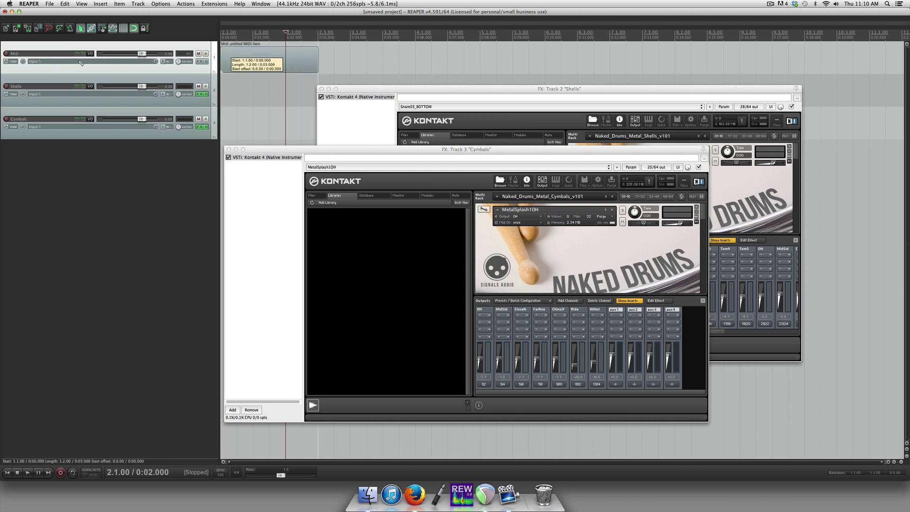
# Send the Midi track to Shells with the send's Audio set to None.
pyautogui.moveTo(90, 53); pyautogui.dragTo(66, 85)
pyautogui.click(87, 75)
pyautogui.click(102, 78)
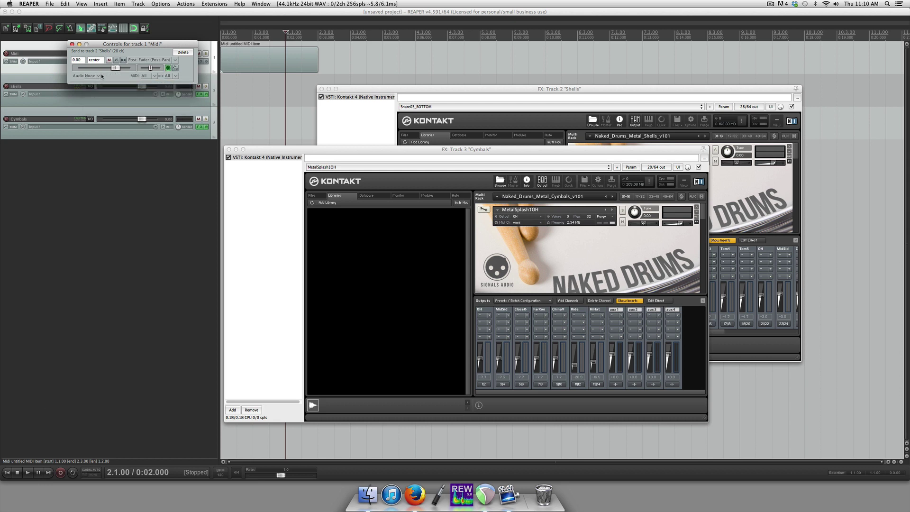
pyautogui.moveTo(122, 44); pyautogui.dragTo(208, 71)
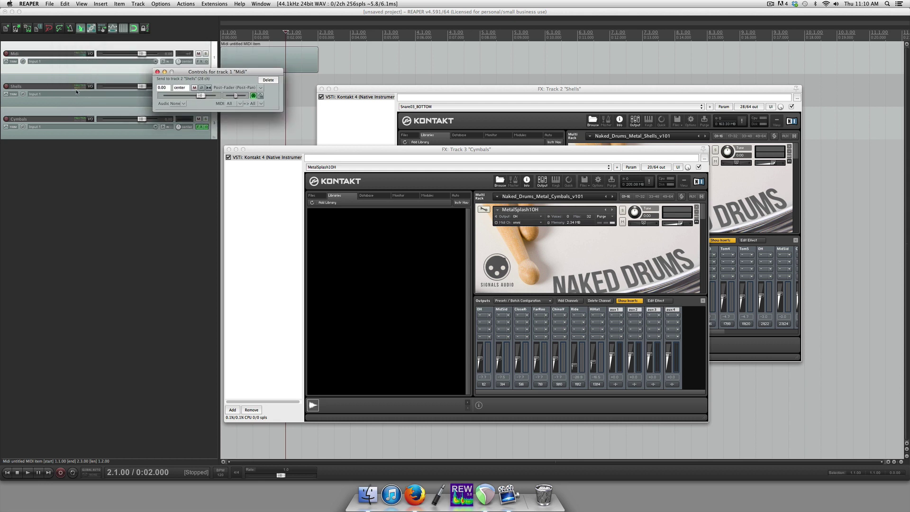
pyautogui.click(262, 88)
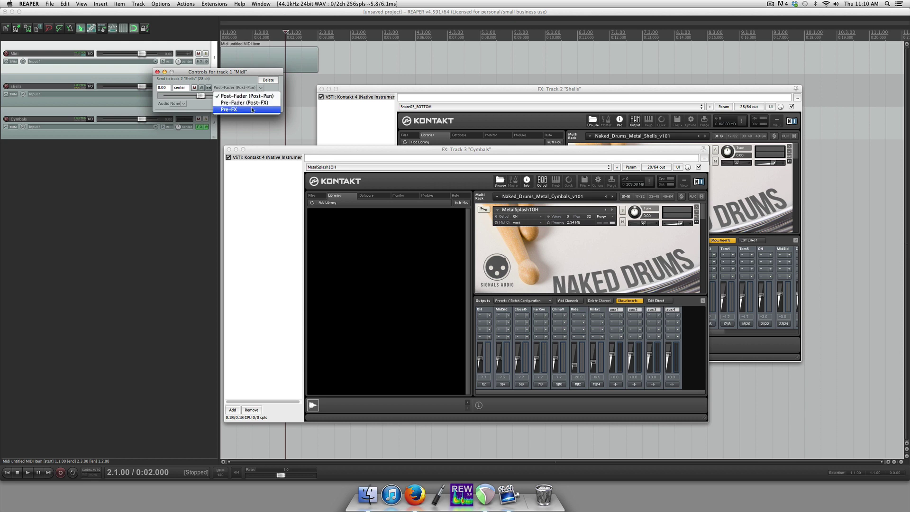
pyautogui.click(152, 75)
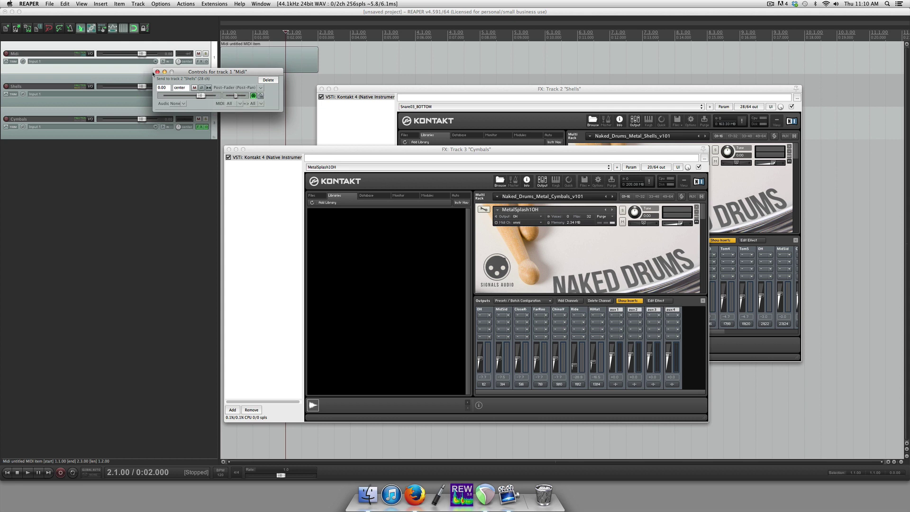
pyautogui.click(156, 72)
# Send the Midi track to Cymbals with Audio set to None, then select the MIDI item.
pyautogui.moveTo(91, 55); pyautogui.dragTo(61, 123)
pyautogui.click(85, 109)
pyautogui.click(87, 117)
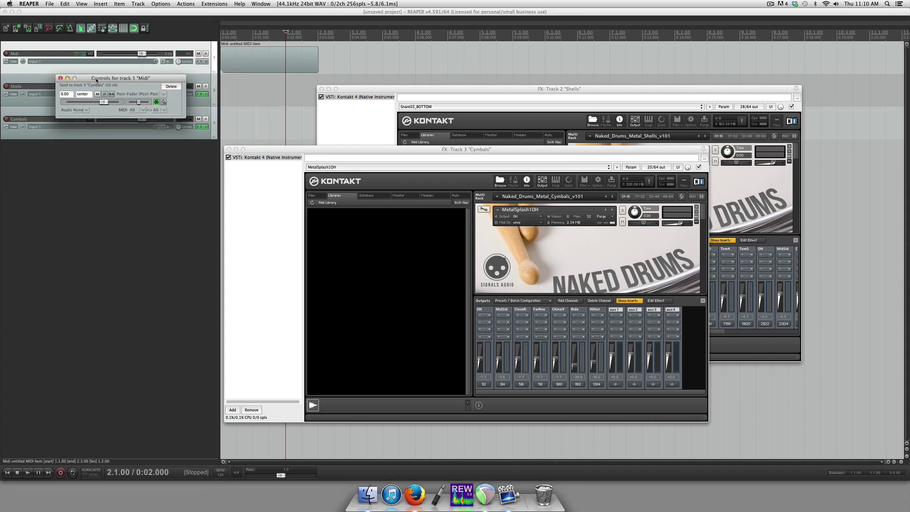
pyautogui.moveTo(95, 80); pyautogui.dragTo(227, 103)
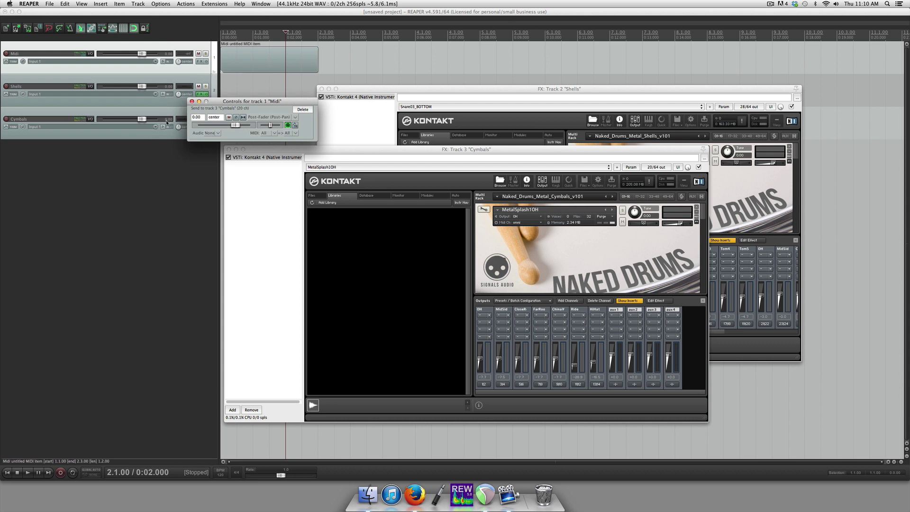
pyautogui.click(192, 101)
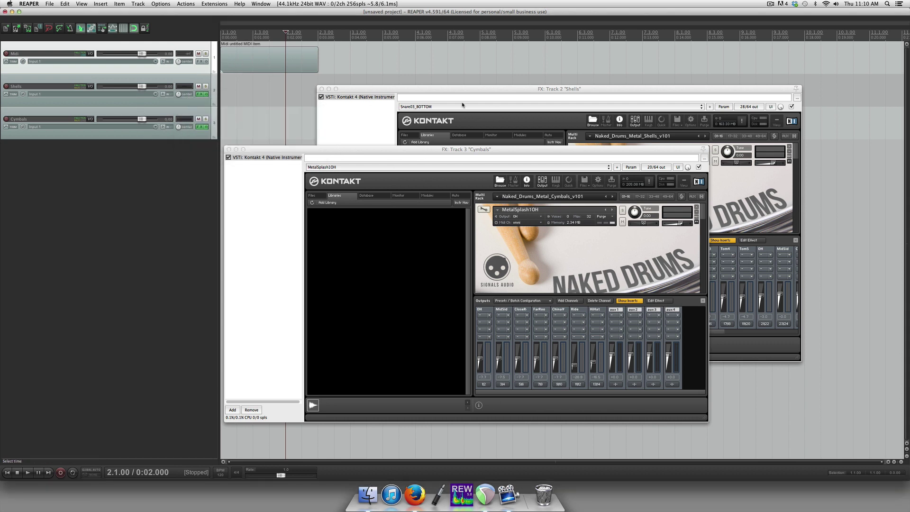
pyautogui.click(248, 67)
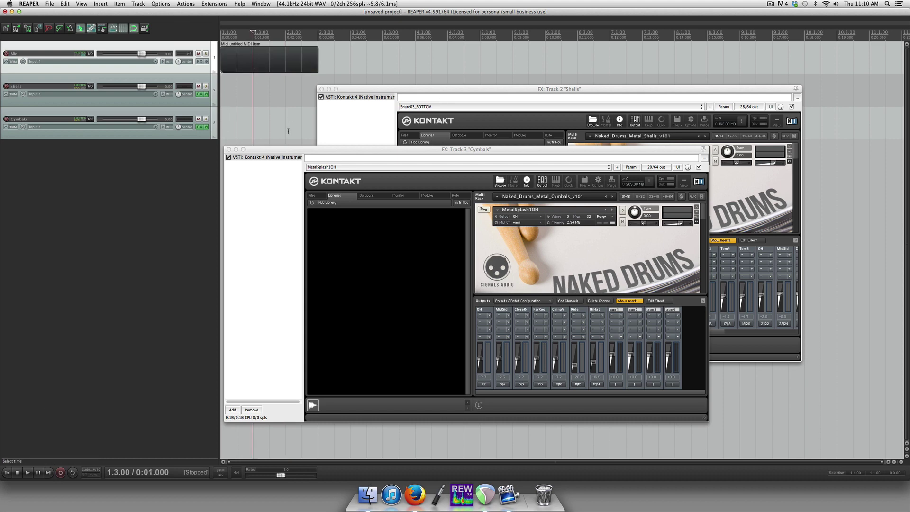
pyautogui.moveTo(279, 149); pyautogui.dragTo(384, 107)
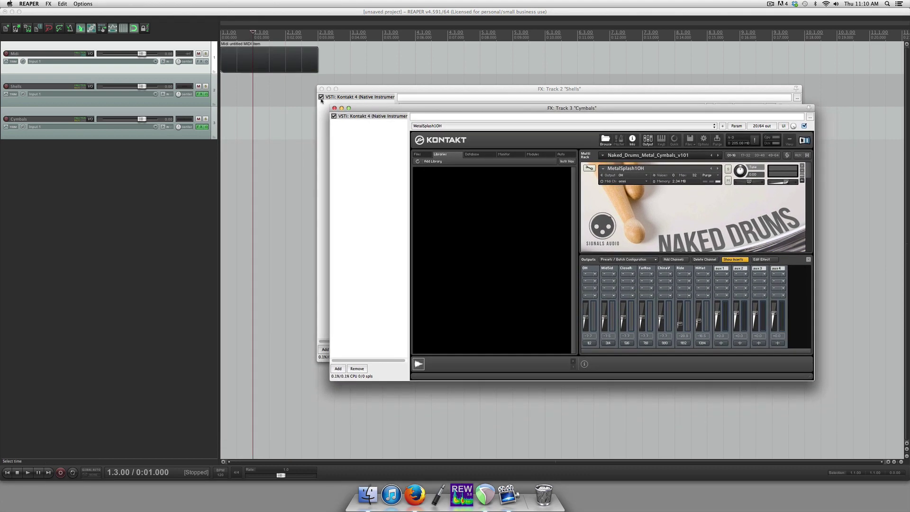
# Add tracks named 'Snare Top' and 'Snare Bottom' below Cymbals, closing the Cymbals instrument window.
pyautogui.click(155, 109)
pyautogui.doubleClick(117, 144)
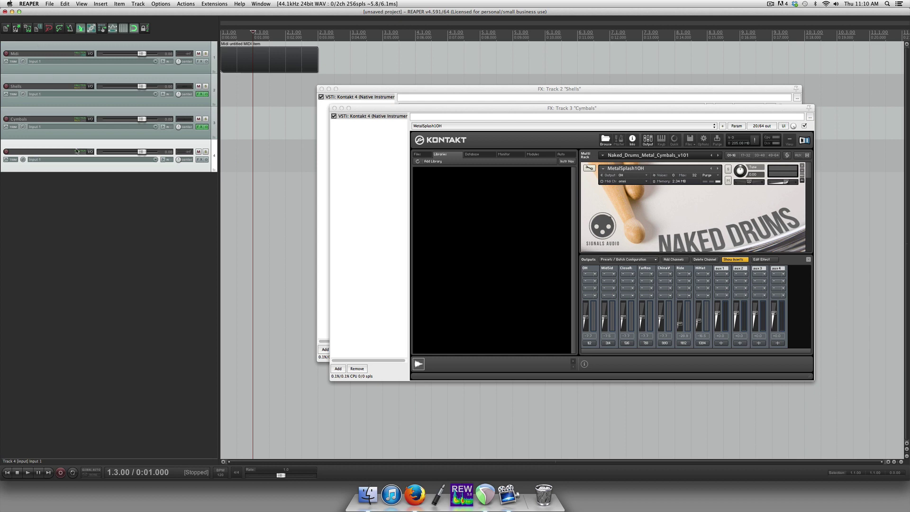
pyautogui.click(334, 108)
pyautogui.moveTo(521, 88); pyautogui.dragTo(540, 37)
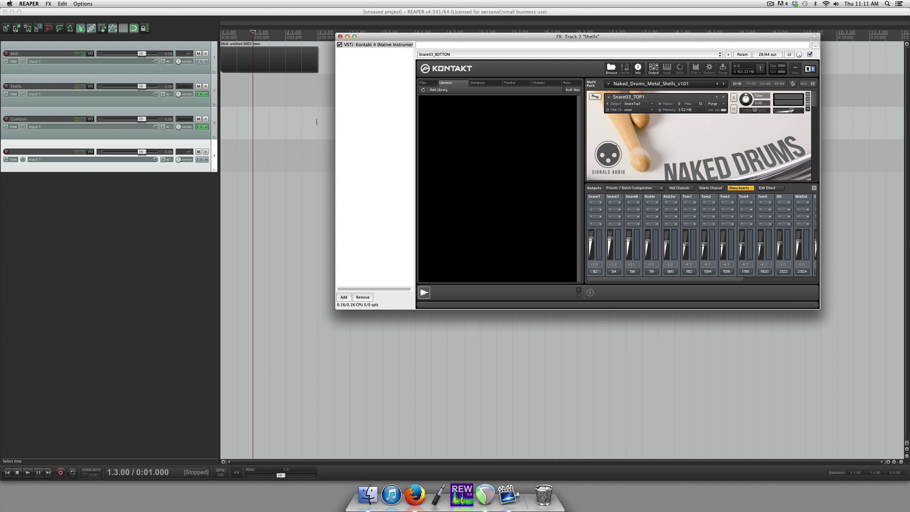
pyautogui.doubleClick(47, 151)
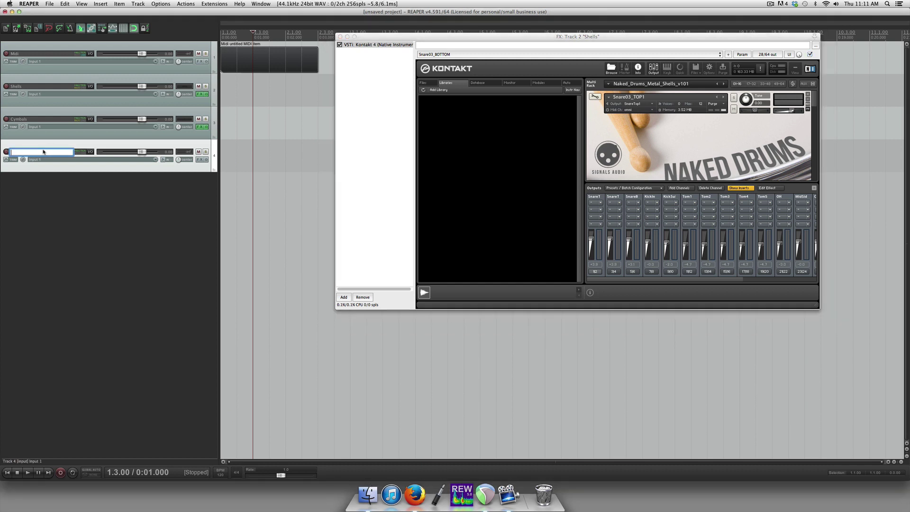
pyautogui.write('Snare Top')
pyautogui.press('Return')
pyautogui.press('super+t')
pyautogui.doubleClick(41, 185)
pyautogui.write('S')
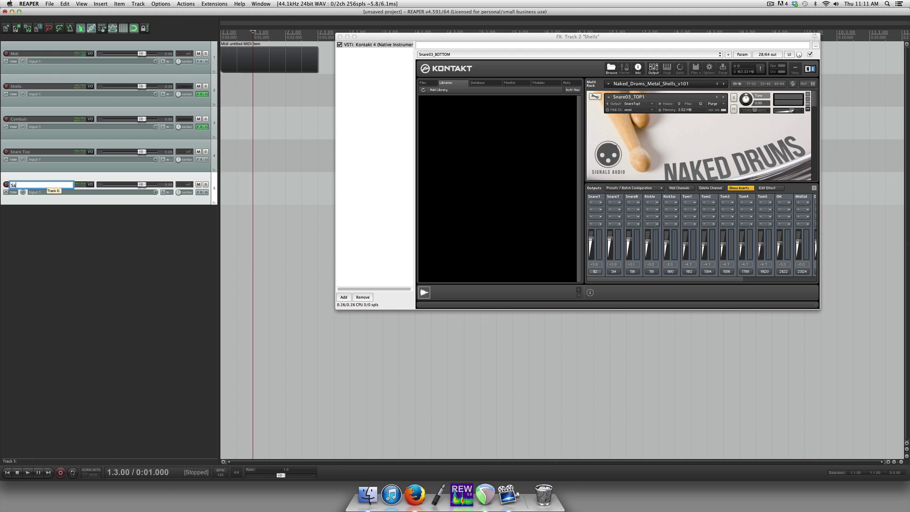
pyautogui.write('nare Bottom')
pyautogui.press('Return')
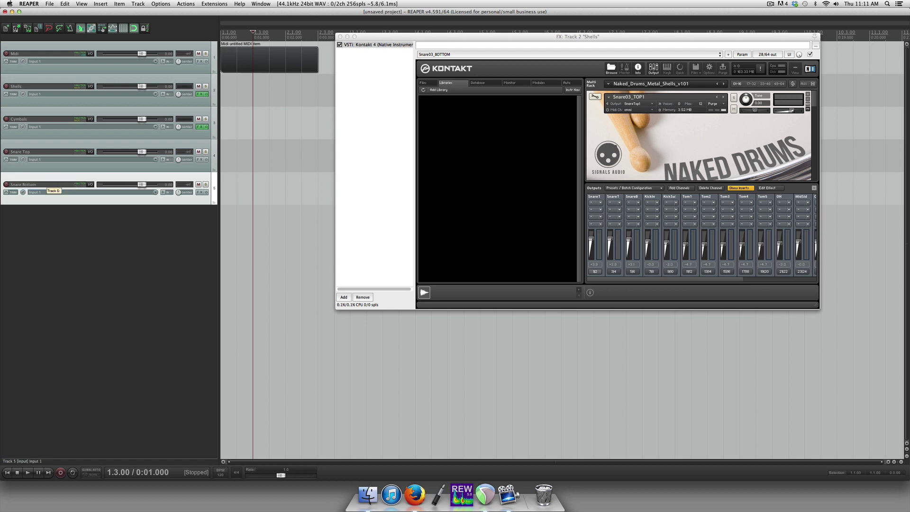
# Add three more tracks named 'Kick In', 'OH' and 'Far Room'.
pyautogui.press('super+t')
pyautogui.doubleClick(45, 217)
pyautogui.write('Kick In')
pyautogui.press('Return')
pyautogui.press('super+t')
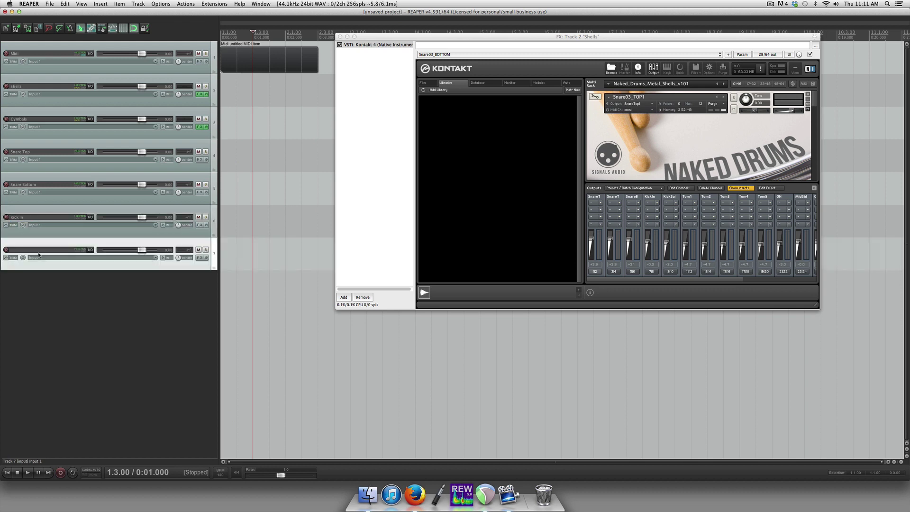
pyautogui.doubleClick(39, 250)
pyautogui.write('OH')
pyautogui.press('Return')
pyautogui.press('super+t')
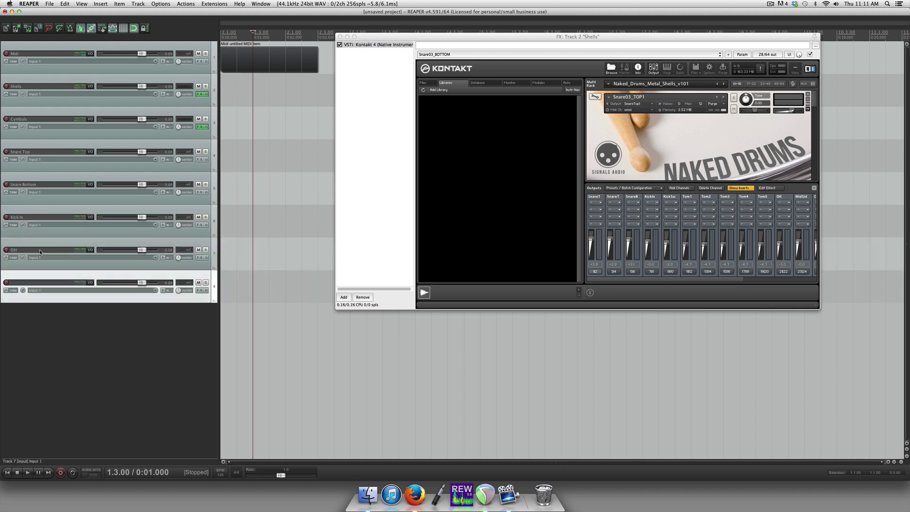
pyautogui.doubleClick(41, 283)
pyautogui.write('Far Room')
pyautogui.press('Return')
# Send Shells to Snare Top on channels 1/2 and to Snare Bottom from stereo channels 5/6.
pyautogui.moveTo(46, 156); pyautogui.dragTo(43, 153)
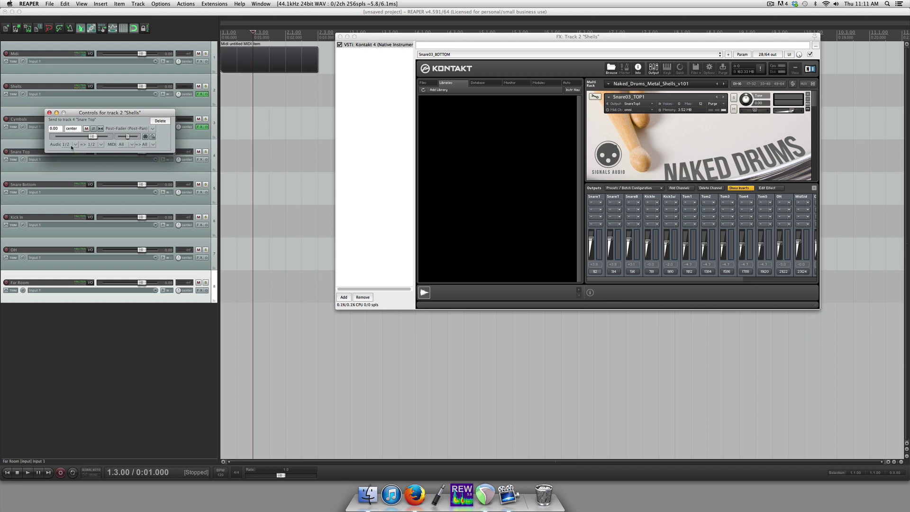
pyautogui.click(49, 113)
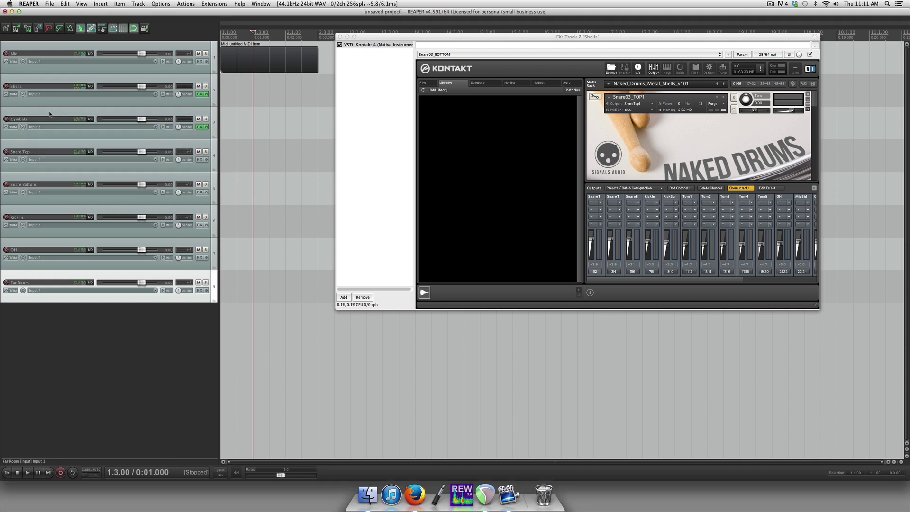
pyautogui.moveTo(90, 87); pyautogui.dragTo(60, 184)
pyautogui.click(79, 176)
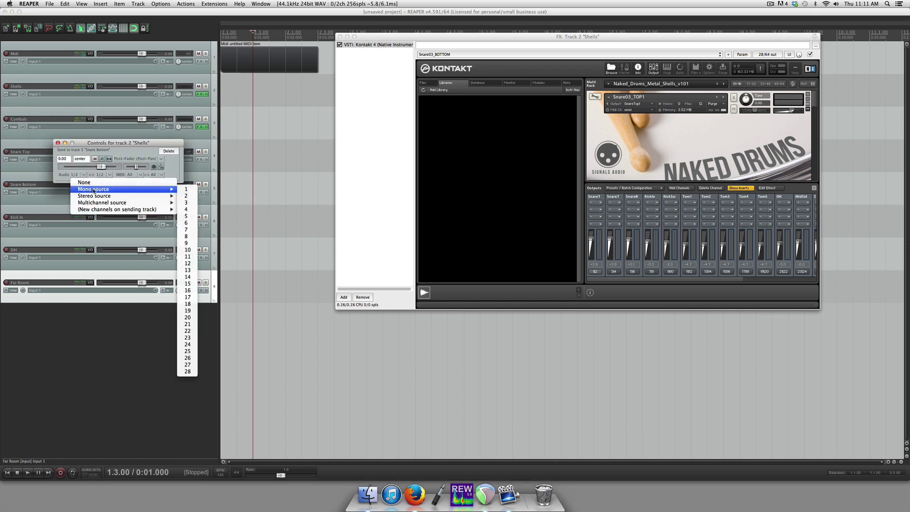
pyautogui.moveTo(113, 198)
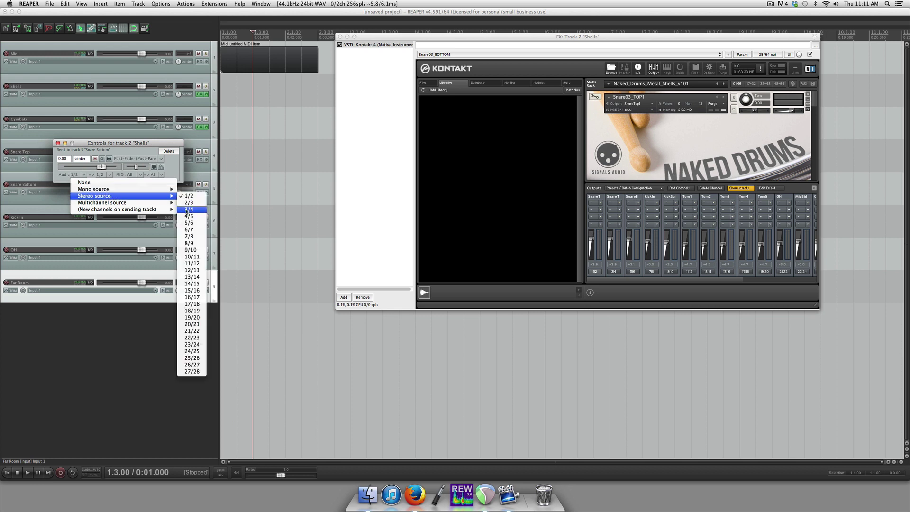
pyautogui.click(187, 203)
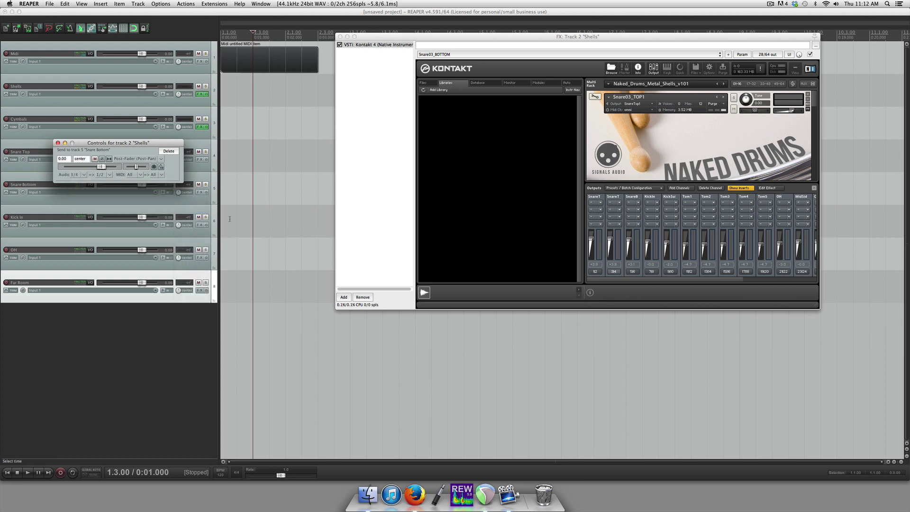
pyautogui.click(98, 175)
pyautogui.moveTo(113, 196)
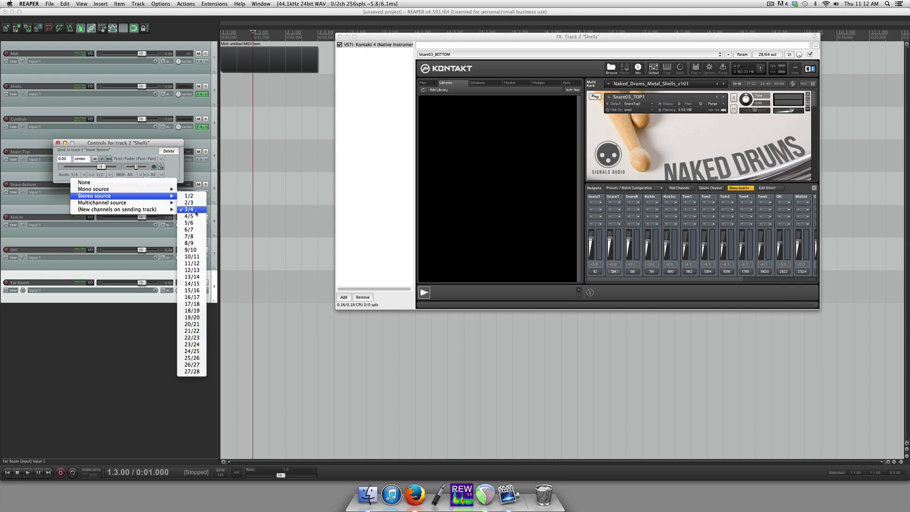
pyautogui.click(197, 223)
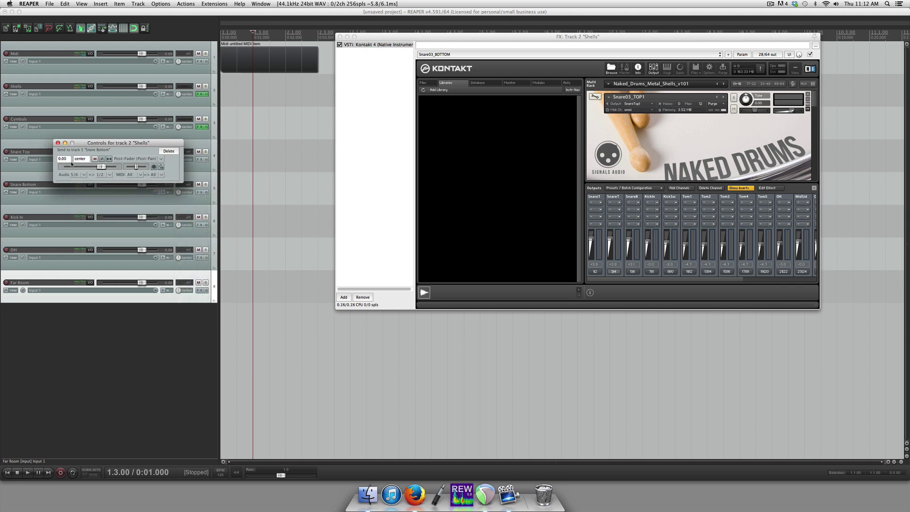
# Send Shells to Kick In from stereo channels 7/8.
pyautogui.click(57, 144)
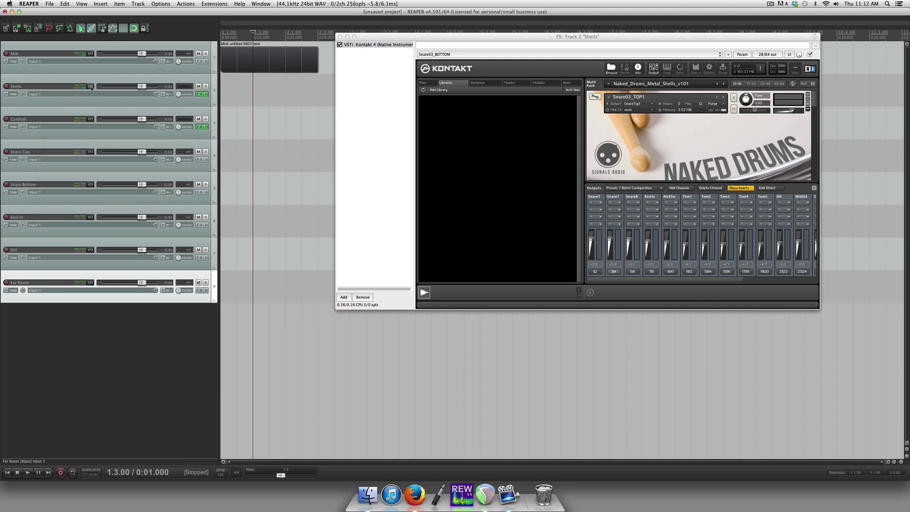
pyautogui.moveTo(89, 120); pyautogui.dragTo(48, 217)
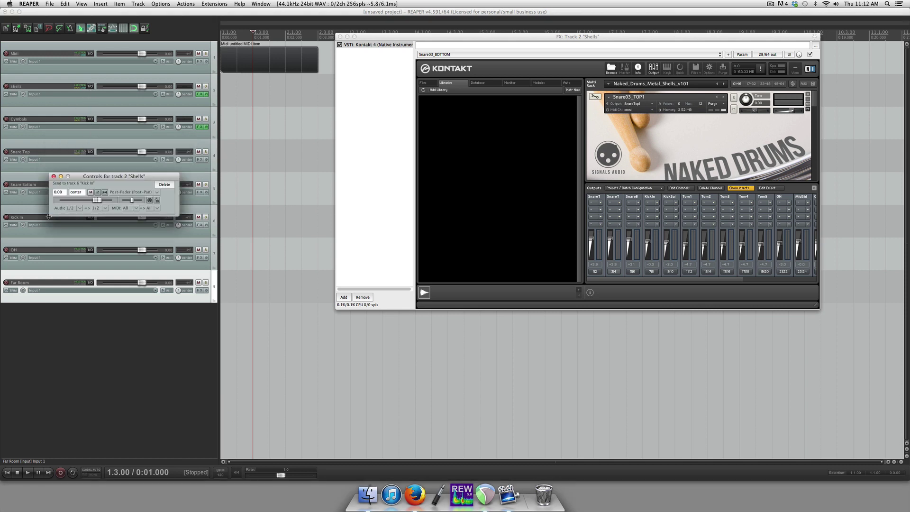
pyautogui.click(78, 207)
pyautogui.moveTo(140, 227)
pyautogui.click(189, 270)
pyautogui.click(53, 176)
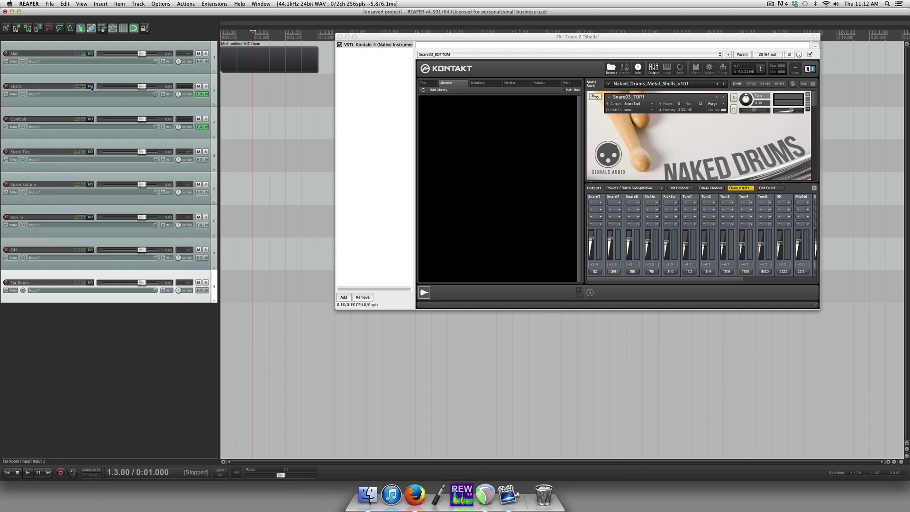
# Send Shells to OH from stereo channels 21/22.
pyautogui.moveTo(91, 88); pyautogui.dragTo(56, 252)
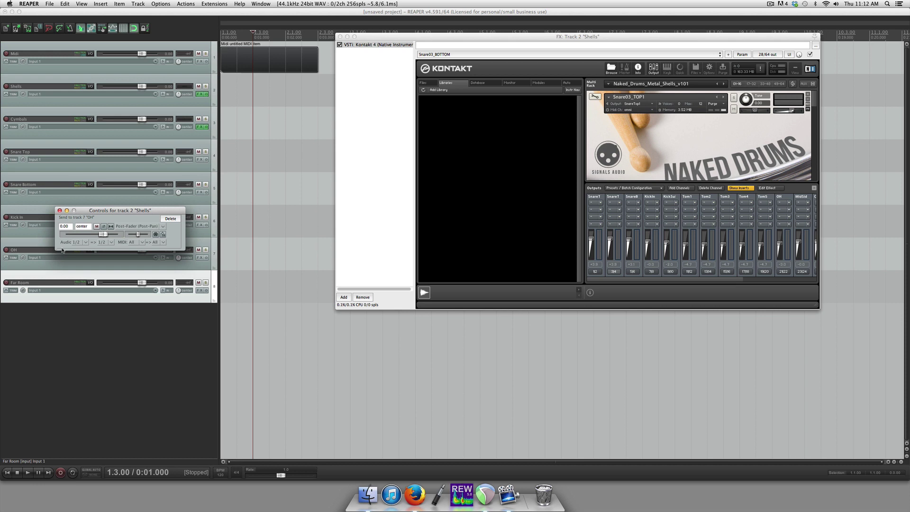
pyautogui.click(88, 240)
pyautogui.moveTo(167, 266)
pyautogui.click(198, 400)
pyautogui.click(59, 211)
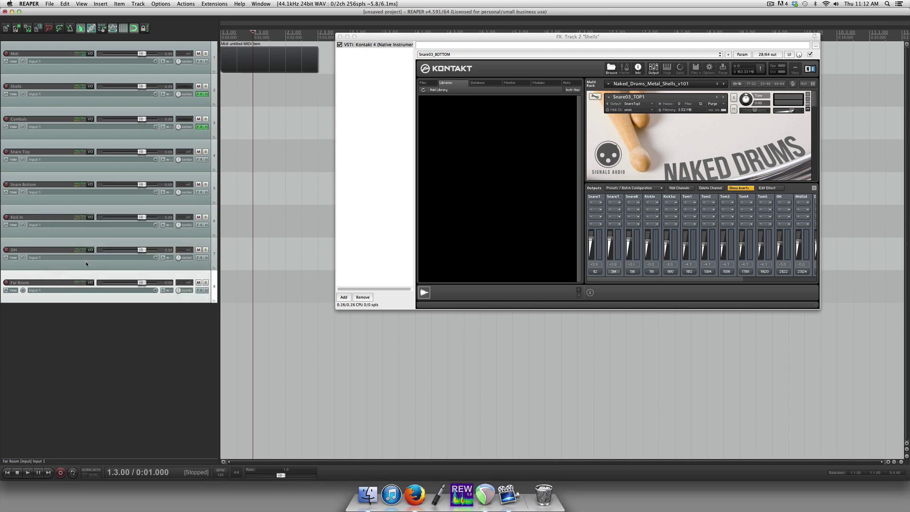
pyautogui.moveTo(612, 279); pyautogui.dragTo(652, 284)
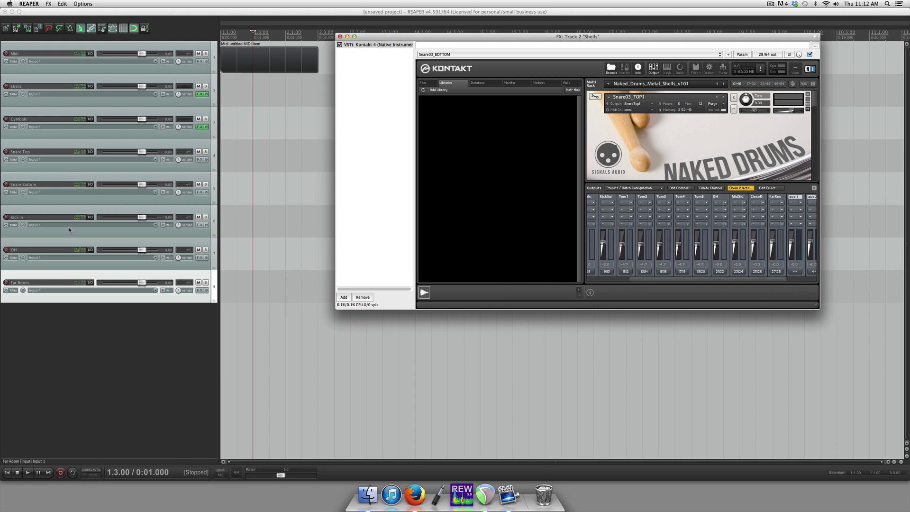
# Send Shells to Far Room from stereo channels 27/28.
pyautogui.moveTo(90, 86); pyautogui.dragTo(51, 280)
pyautogui.click(75, 275)
pyautogui.moveTo(118, 295)
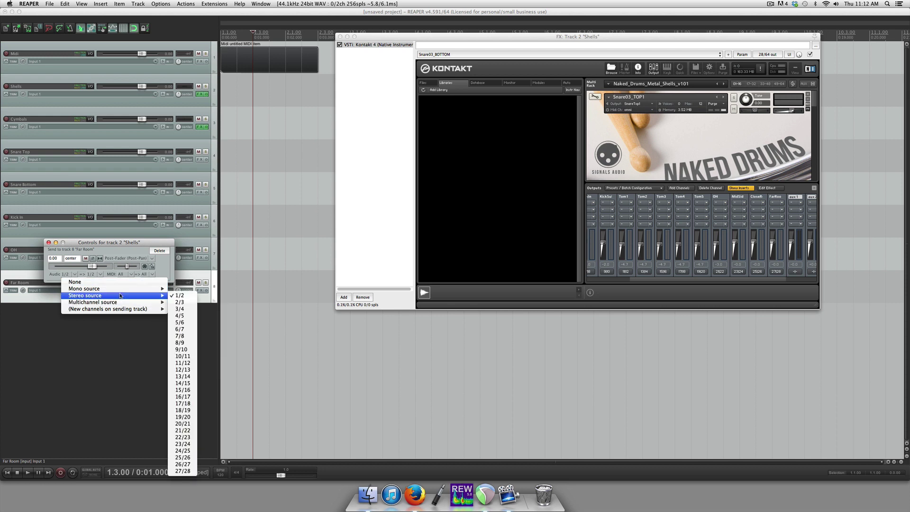
pyautogui.click(184, 471)
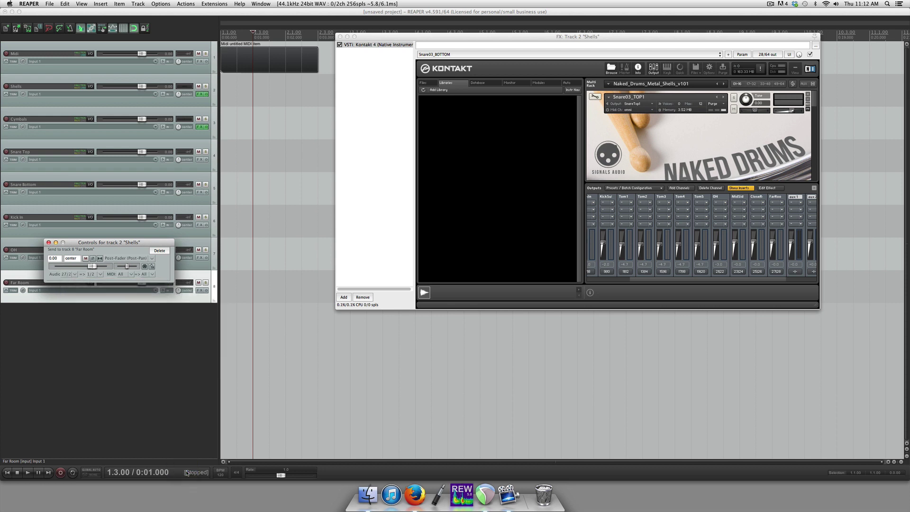
pyautogui.click(48, 243)
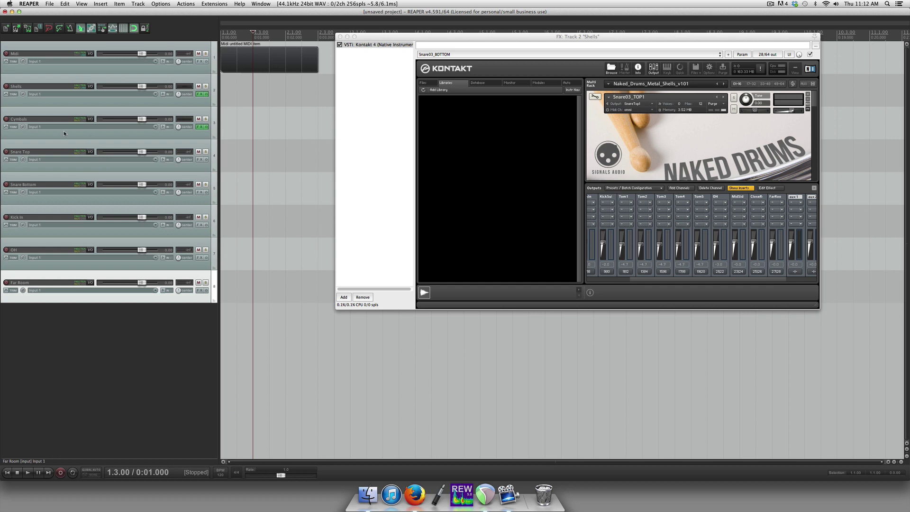
# Select Cymbals, swap the Shells Kontakt window for Cymbals Kontakt, and check its OH send.
pyautogui.click(44, 119)
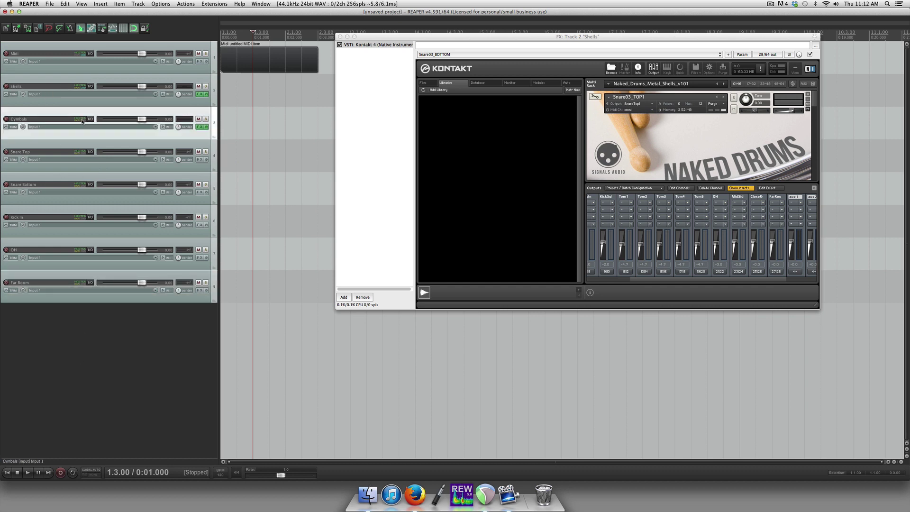
pyautogui.click(340, 36)
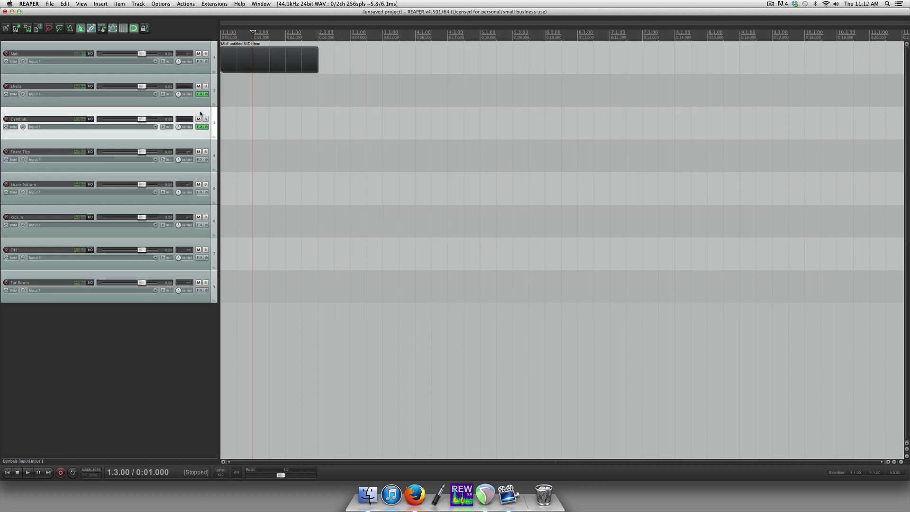
pyautogui.click(199, 126)
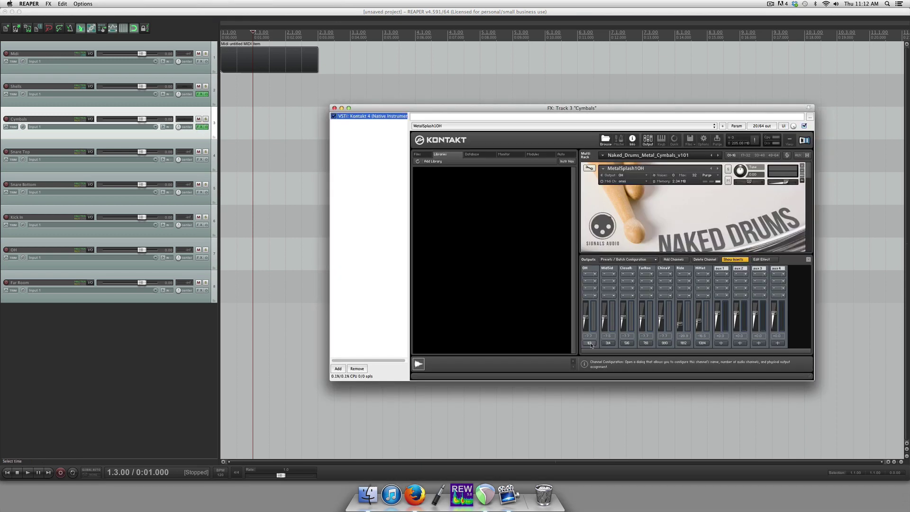
pyautogui.click(91, 119)
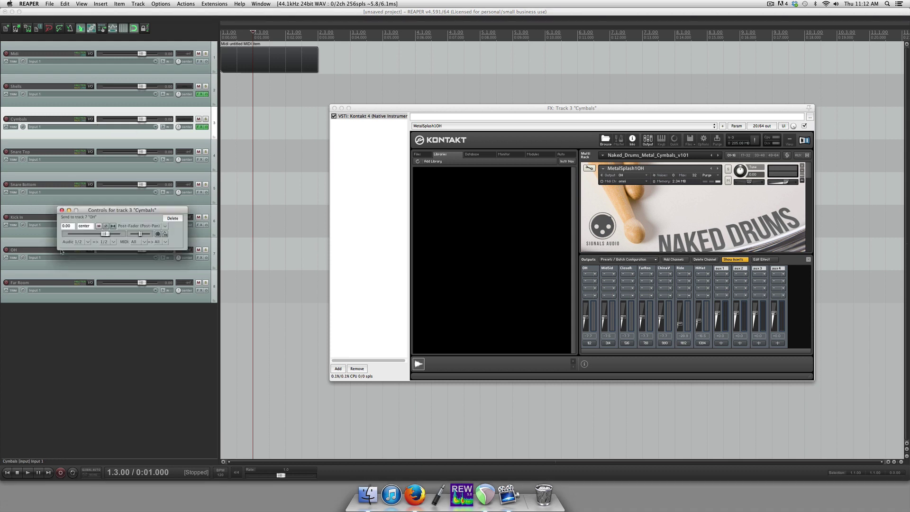
pyautogui.click(62, 210)
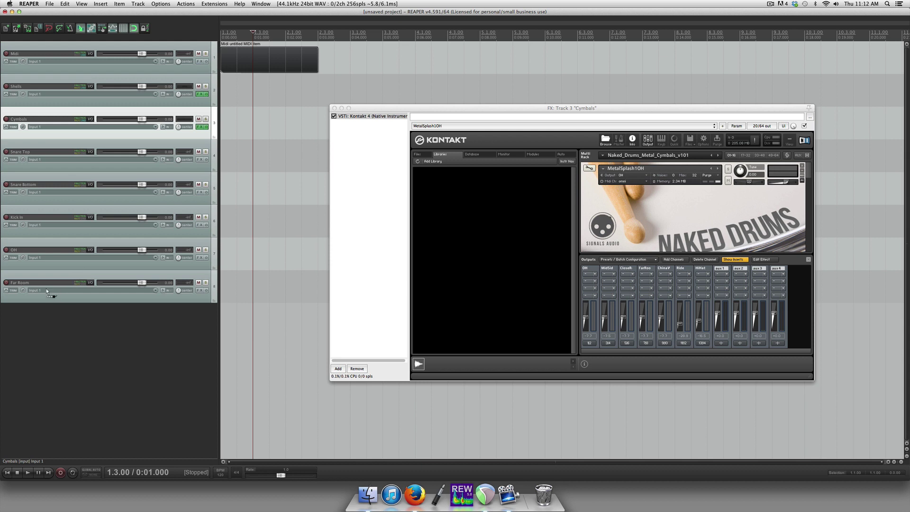
# Create a Cymbals send to Far Room sourced from stereo channels 7/8.
pyautogui.moveTo(47, 288); pyautogui.dragTo(67, 283)
pyautogui.click(72, 272)
pyautogui.moveTo(95, 296)
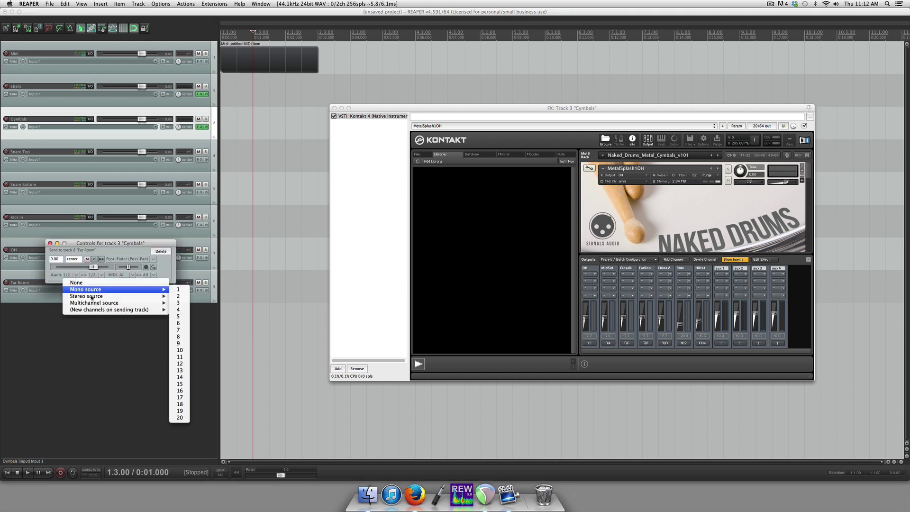
pyautogui.click(185, 336)
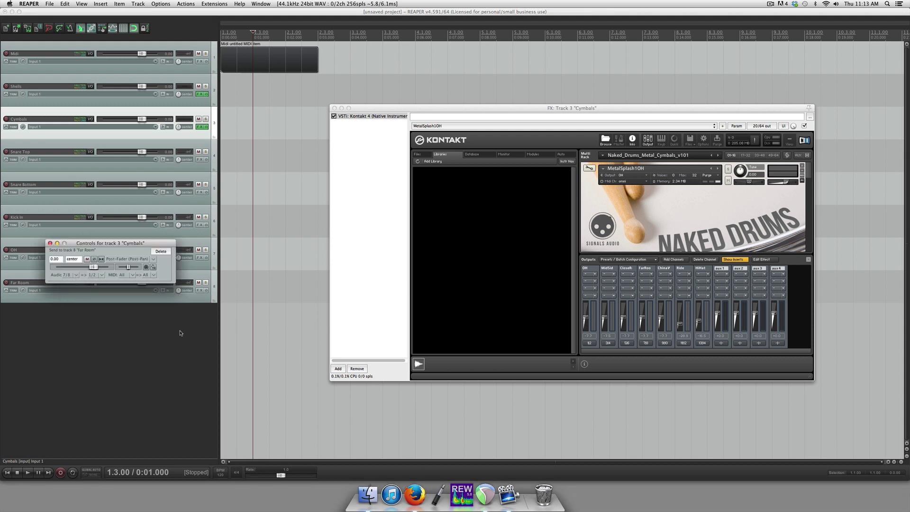
pyautogui.click(50, 243)
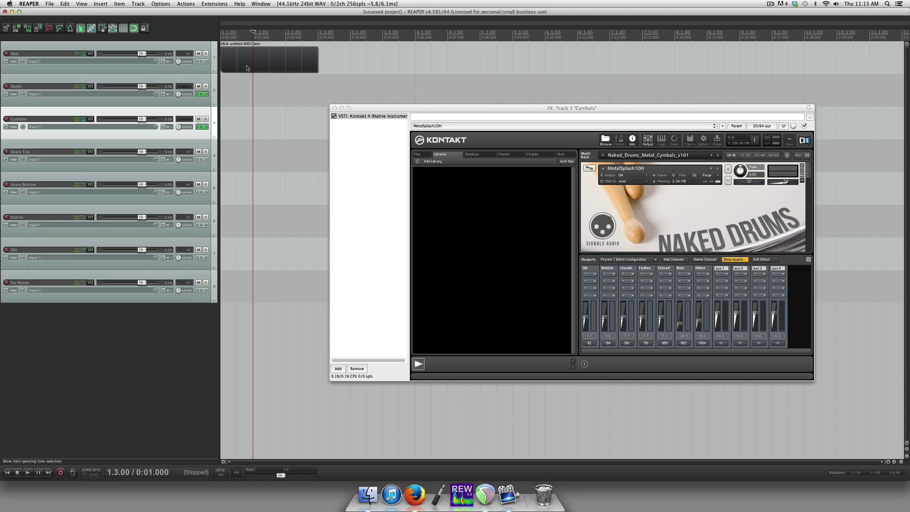
# Open the MIDI item in the editor and draw notes at bar 1, the first half-beat, beat 2 and beat 2.50.
pyautogui.doubleClick(277, 60)
pyautogui.click(230, 273)
pyautogui.click(254, 264)
pyautogui.click(276, 277)
pyautogui.moveTo(276, 280); pyautogui.dragTo(278, 275)
pyautogui.click(303, 264)
# Add upper-row notes on beats 1, 2, 3 and 4, plus a note at beat 3.50.
pyautogui.click(324, 238)
pyautogui.click(278, 239)
pyautogui.click(230, 239)
pyautogui.click(370, 239)
pyautogui.click(345, 264)
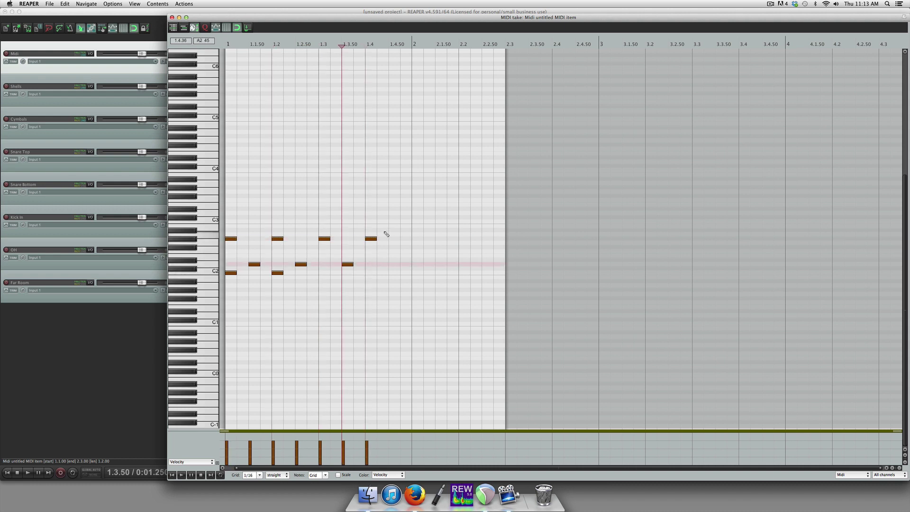
# Delete the beat-4 upper note and the beat-2.50 note, add a low note on beat 3, and shift the beat-2 low note later.
pyautogui.press('Delete')
pyautogui.click(325, 273)
pyautogui.click(278, 273)
pyautogui.doubleClick(300, 264)
pyautogui.moveTo(287, 273); pyautogui.dragTo(301, 271)
pyautogui.moveTo(371, 289); pyautogui.dragTo(223, 203)
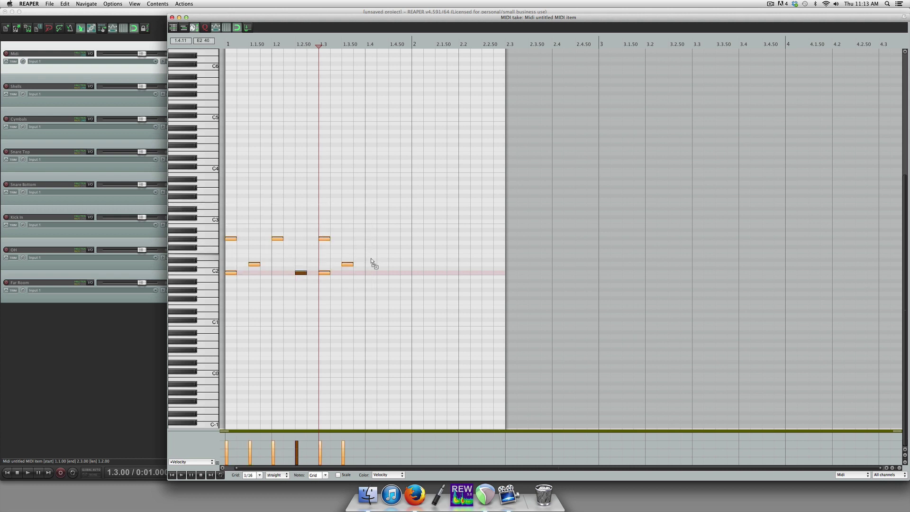
# Duplicate the notes to extend the pattern, then raise the beat-1 note to C#3 and the beat-4 note higher.
pyautogui.press('space')
pyautogui.press('super+d')
pyautogui.click(232, 238)
pyautogui.moveTo(234, 241); pyautogui.dragTo(232, 219)
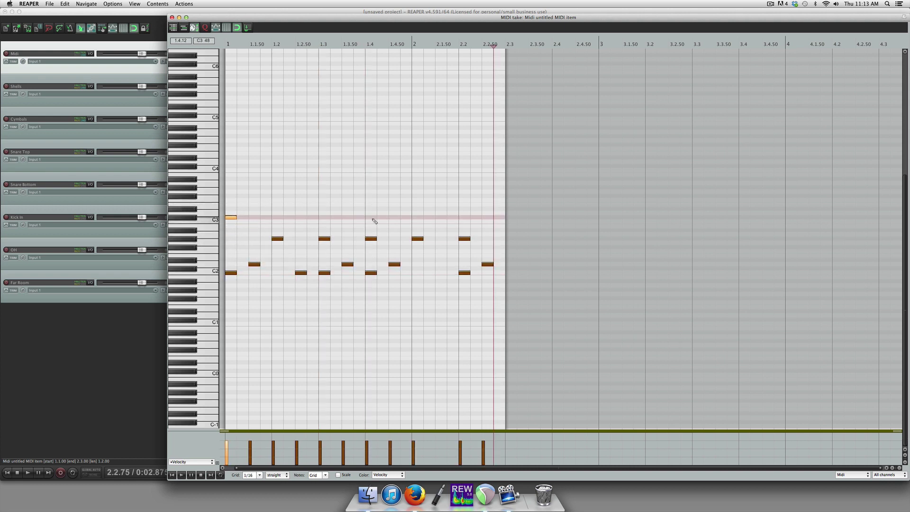
pyautogui.moveTo(372, 239); pyautogui.dragTo(372, 218)
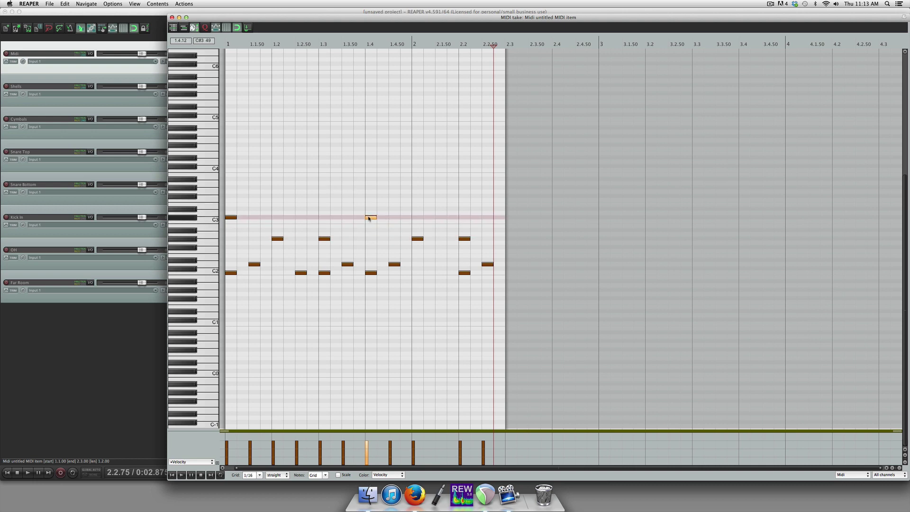
pyautogui.click(172, 18)
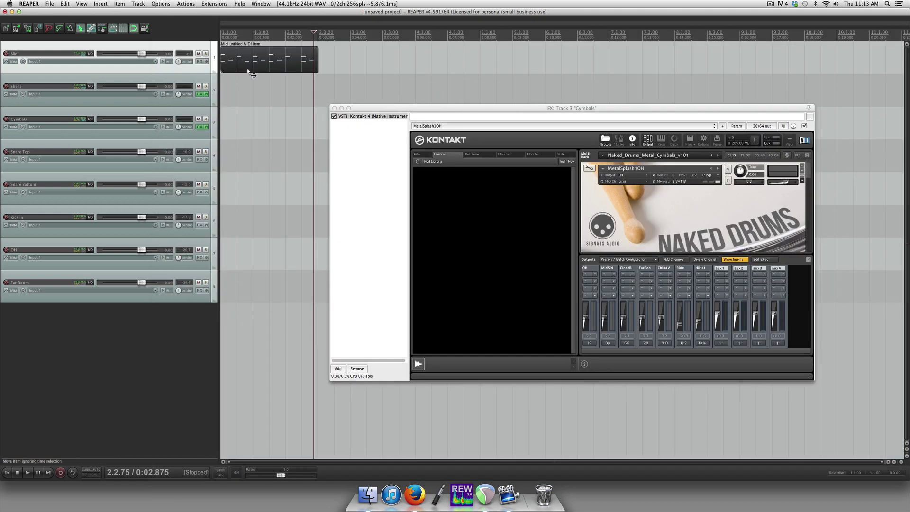
pyautogui.press('Home')
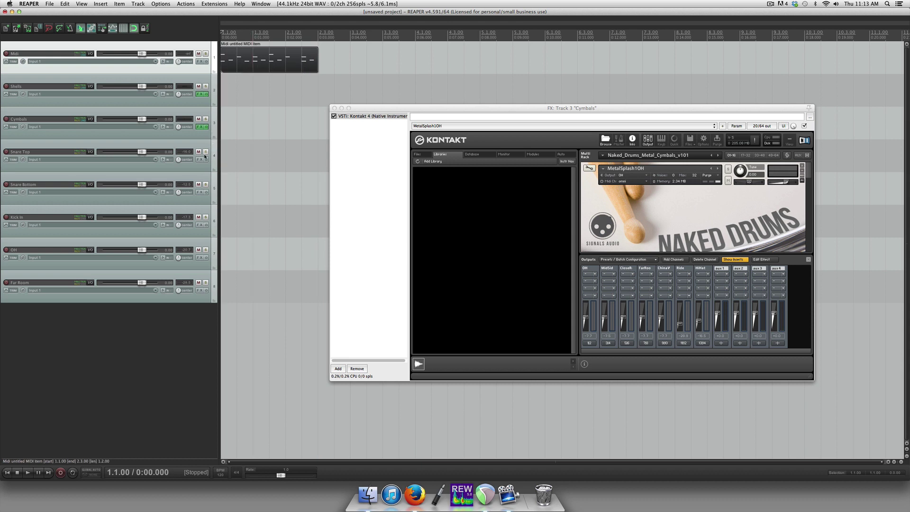
pyautogui.click(205, 151)
pyautogui.press('space')
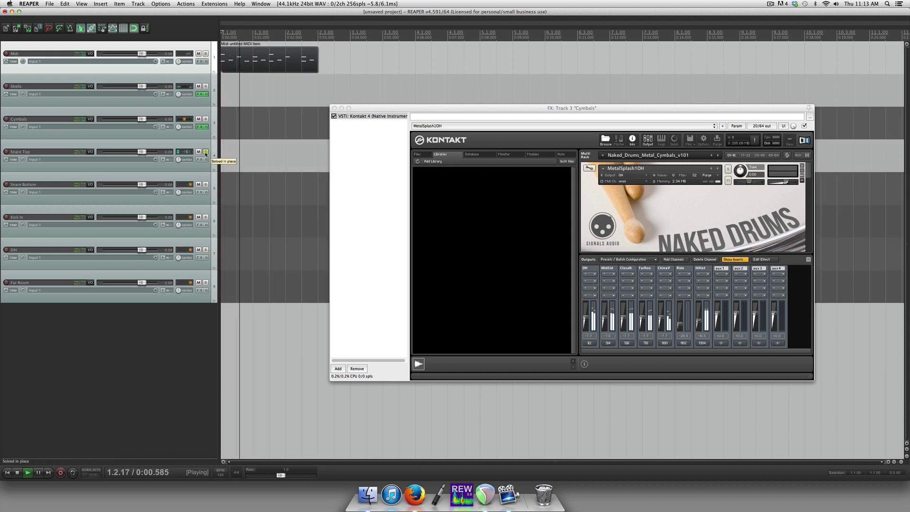
pyautogui.press('space')
pyautogui.click(206, 152)
pyautogui.click(205, 184)
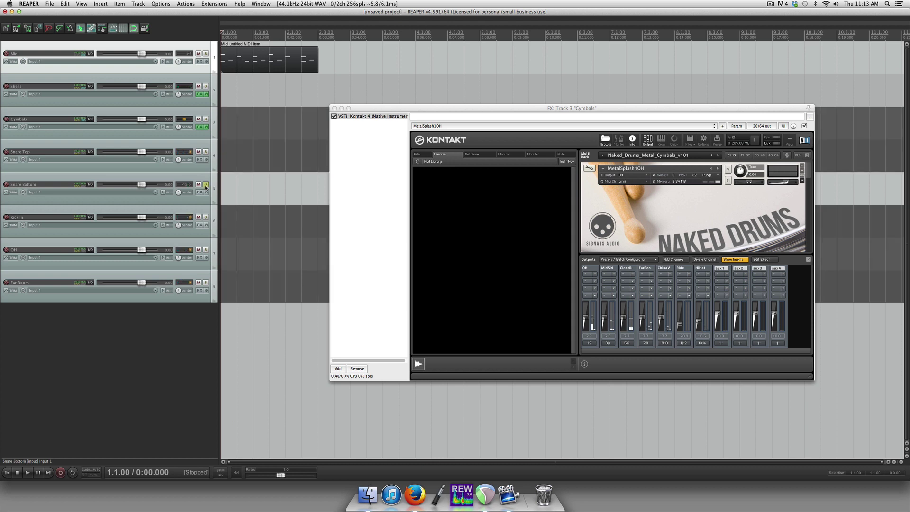
pyautogui.press('space')
pyautogui.press('space')
pyautogui.click(205, 151)
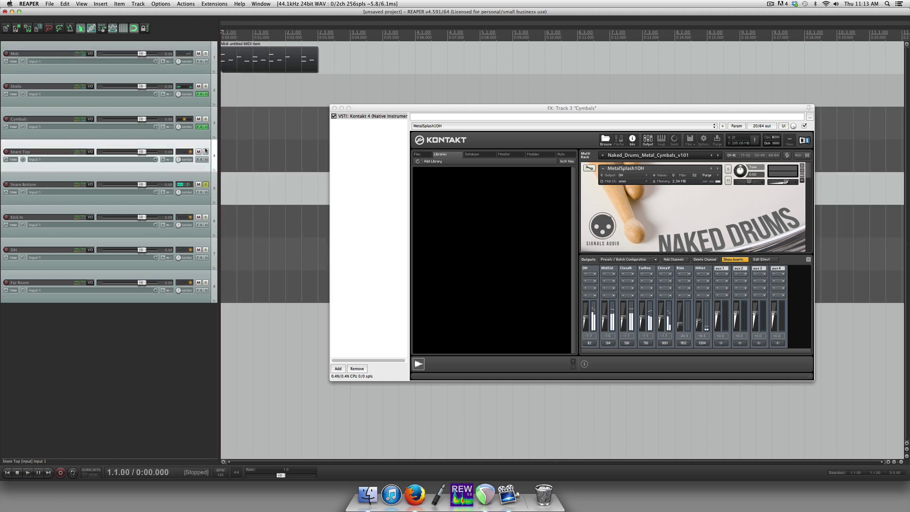
pyautogui.click(206, 151)
pyautogui.press('space')
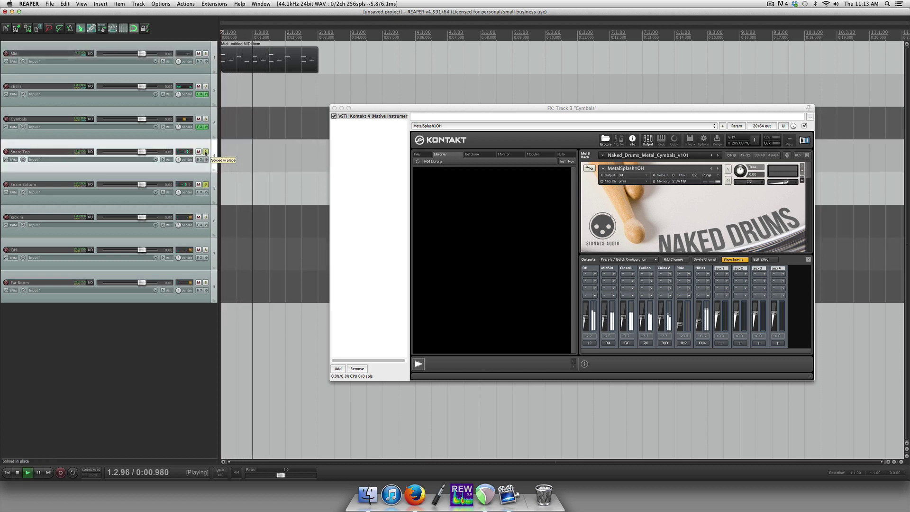
pyautogui.press('space')
pyautogui.click(206, 152)
pyautogui.click(205, 188)
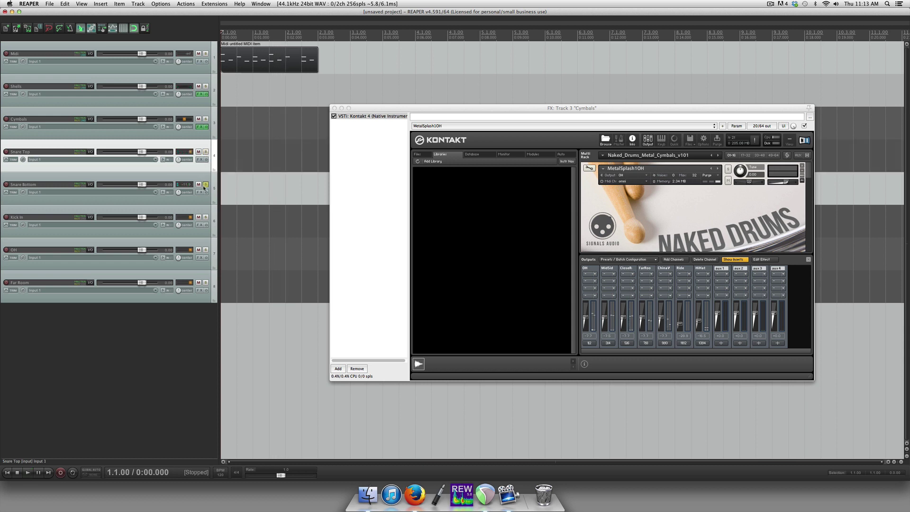
pyautogui.click(205, 185)
pyautogui.click(206, 220)
pyautogui.press('space')
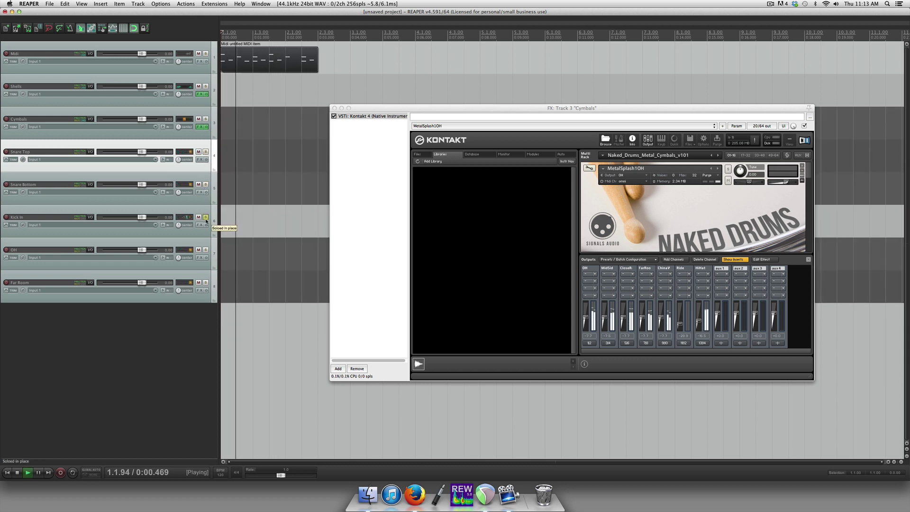
pyautogui.press('space')
pyautogui.click(206, 218)
pyautogui.click(206, 250)
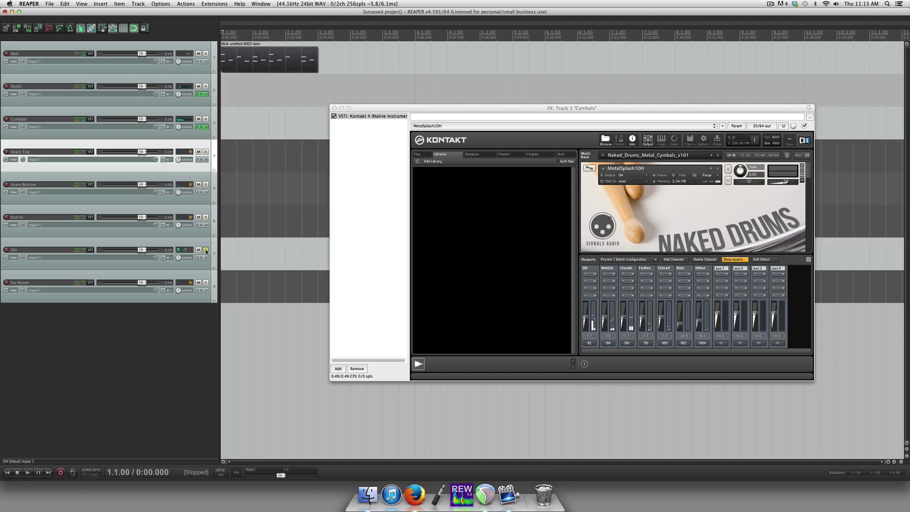
pyautogui.press('space')
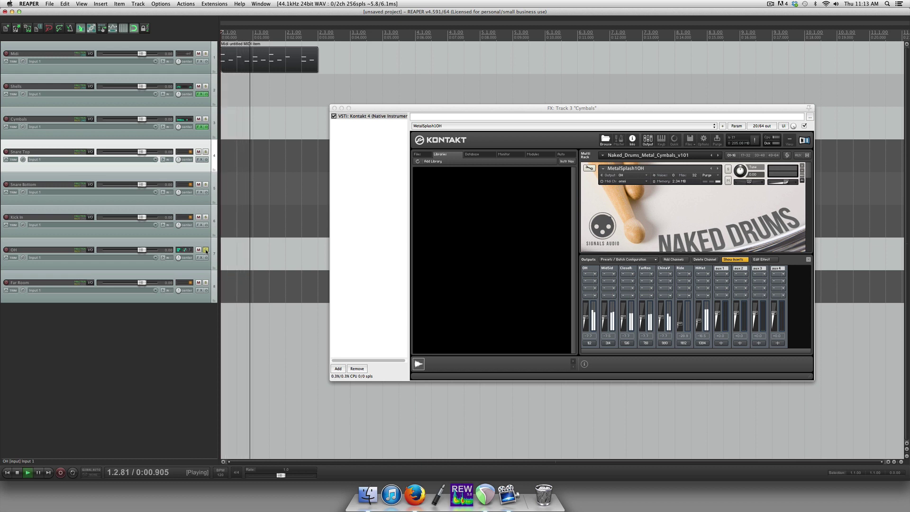
pyautogui.press('space')
pyautogui.click(205, 250)
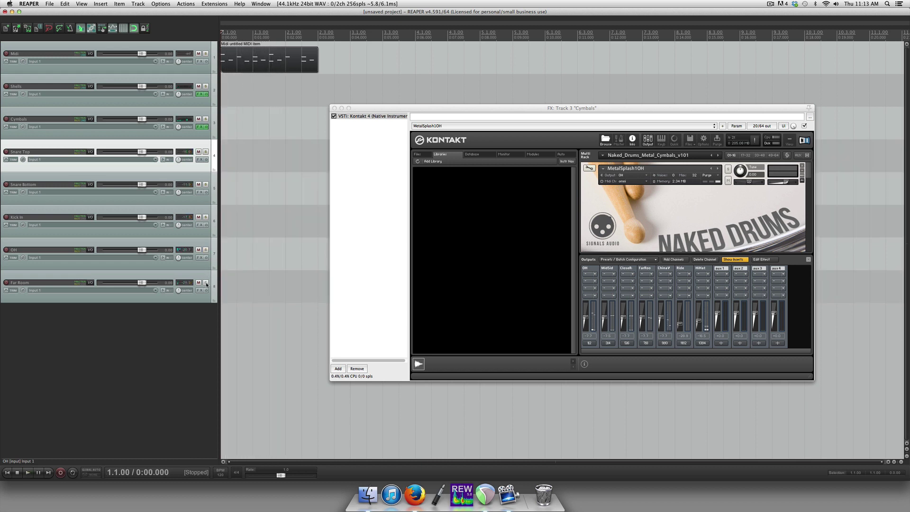
pyautogui.click(206, 283)
pyautogui.press('space')
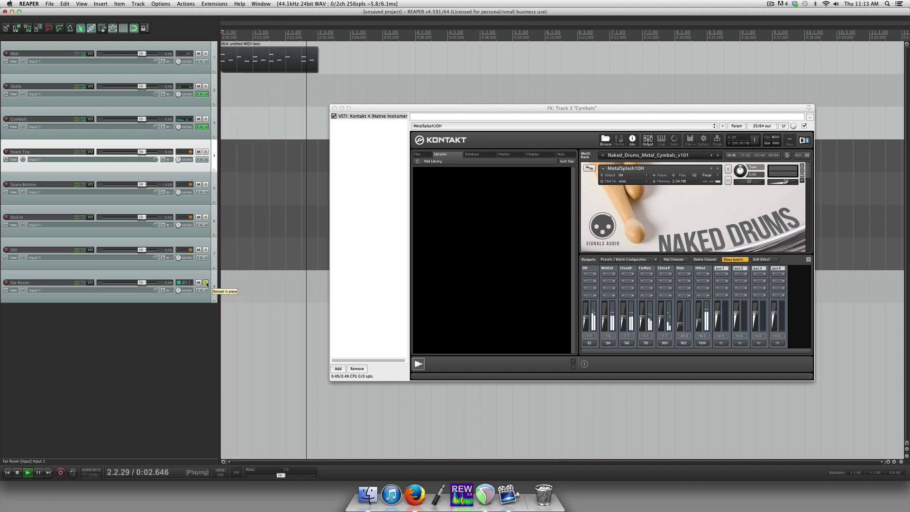
pyautogui.press('space')
pyautogui.click(206, 283)
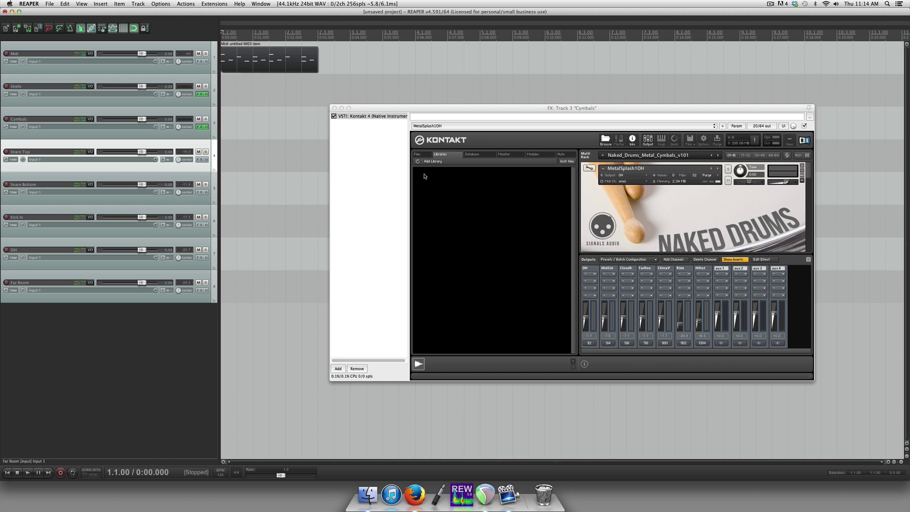
# Close the Cymbals instrument window and insert ReaEQ on the Snare Top track.
pyautogui.click(335, 108)
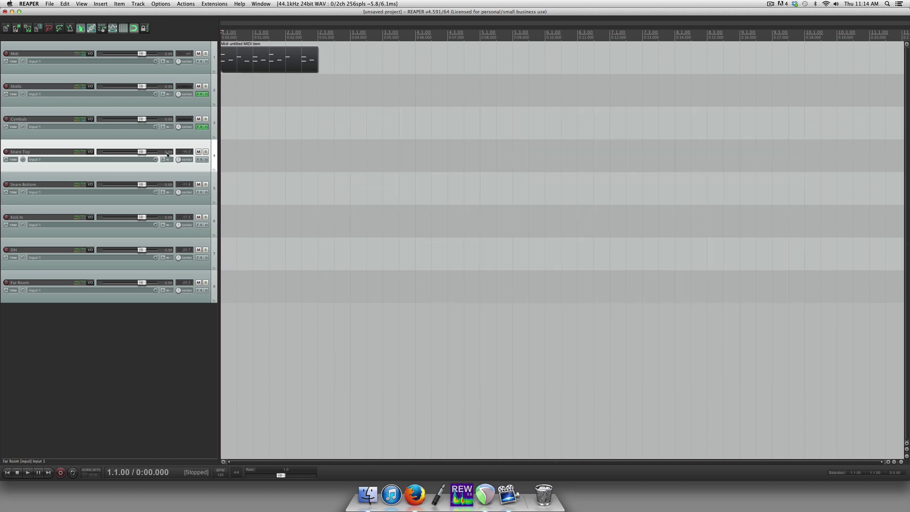
pyautogui.click(199, 159)
pyautogui.write('reaeq')
pyautogui.doubleClick(166, 286)
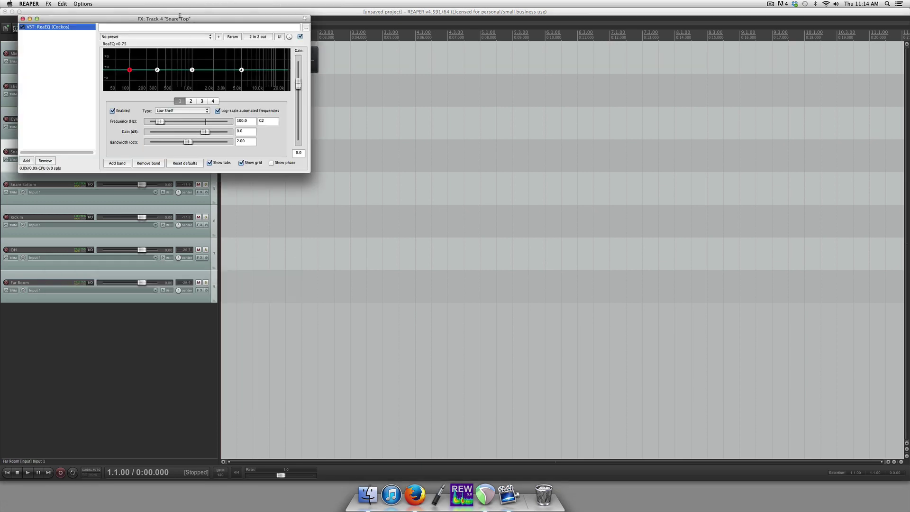
pyautogui.moveTo(180, 17); pyautogui.dragTo(448, 173)
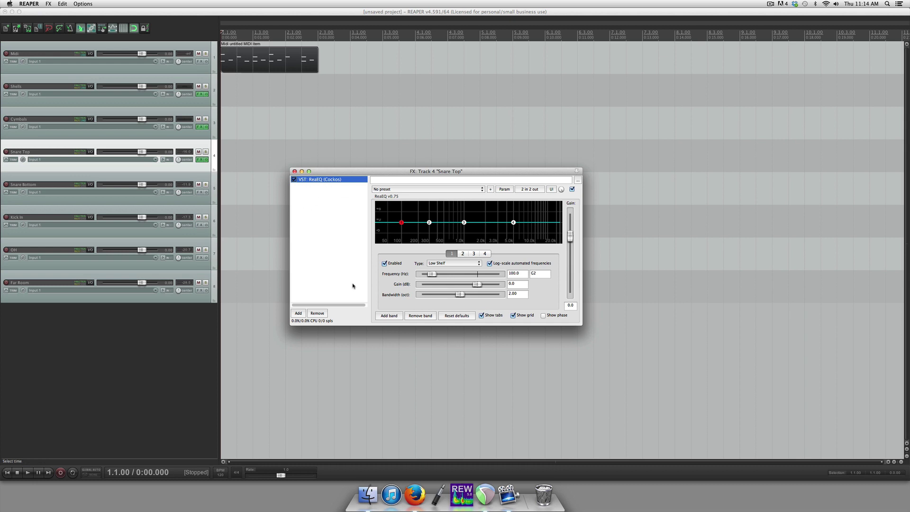
# Remove ReaEQ from Snare Top, close its effects window, and select Snare Bottom.
pyautogui.click(318, 313)
pyautogui.click(294, 171)
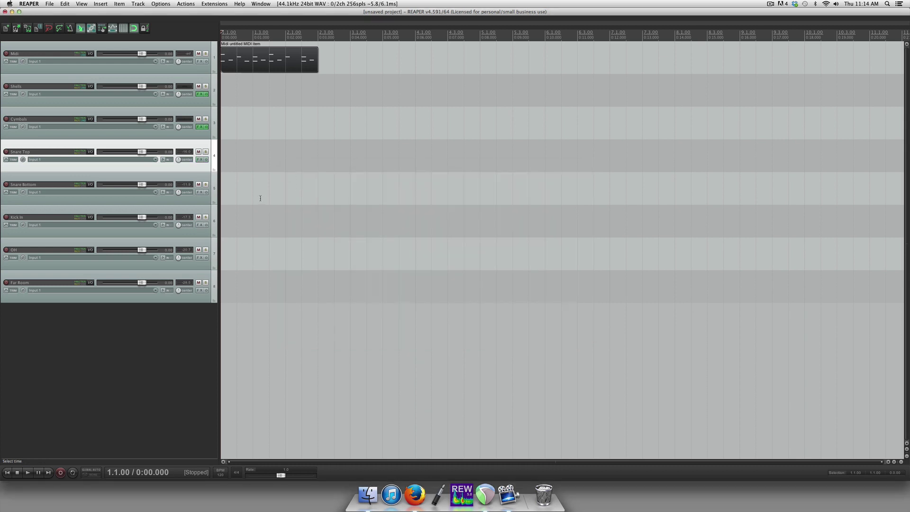
pyautogui.click(260, 198)
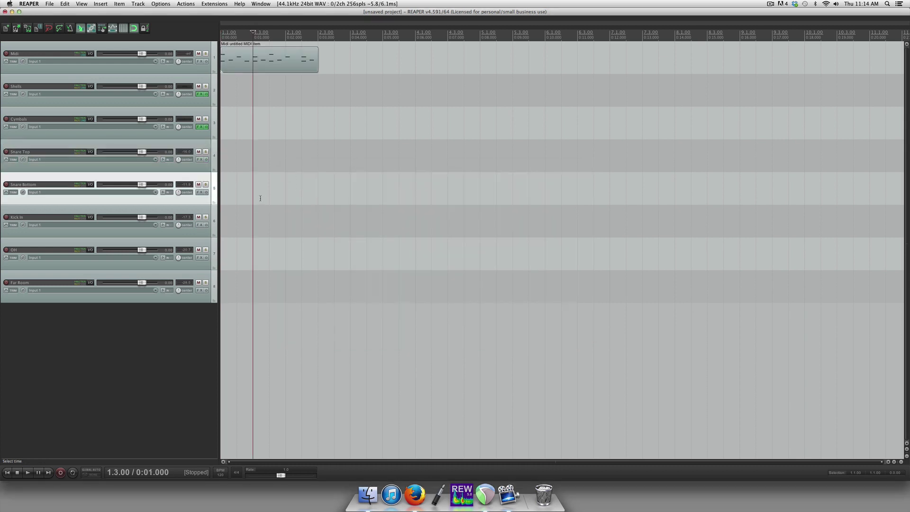